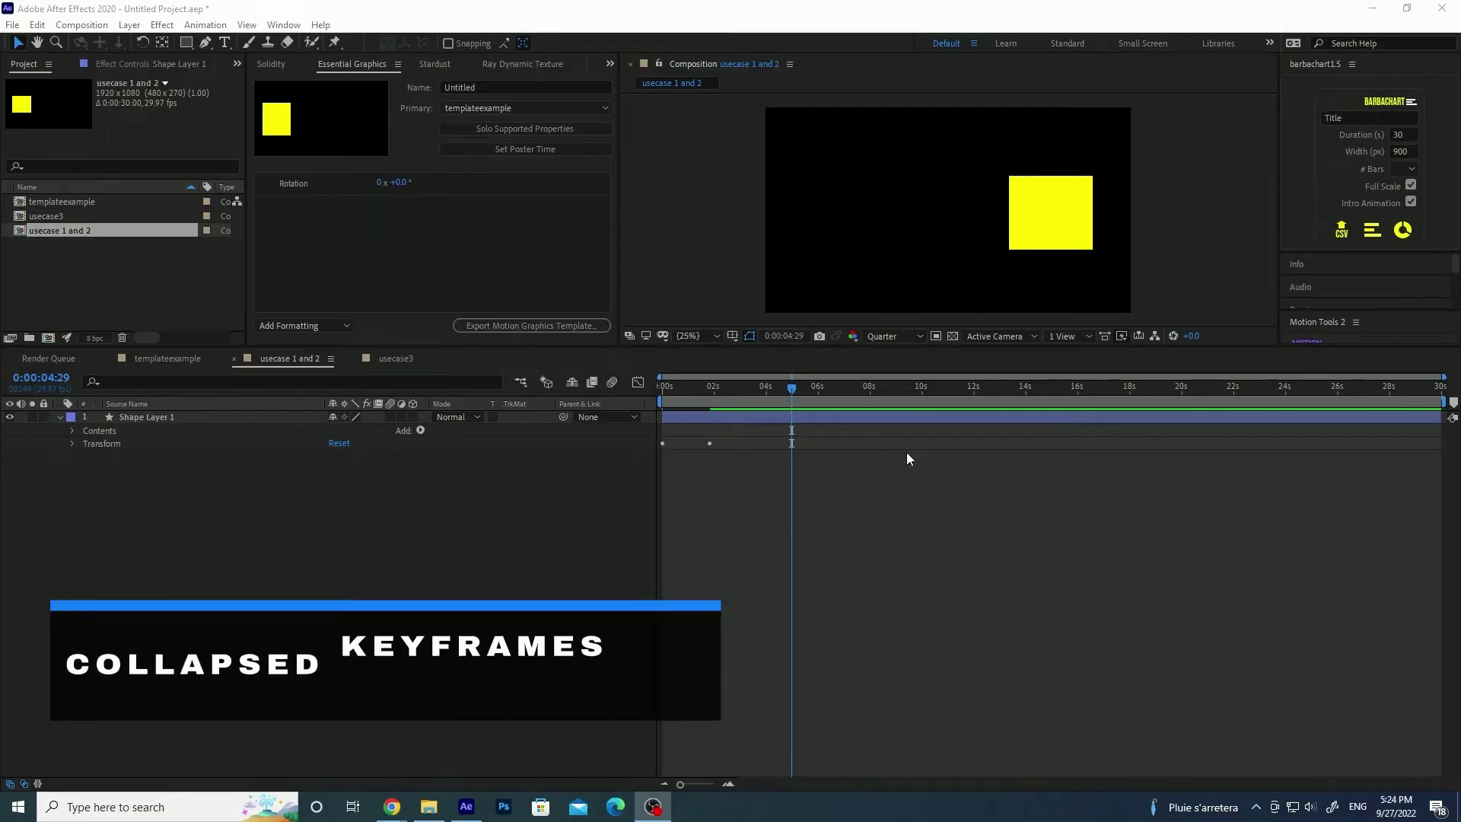
# - Try to select Shape Layer 1's Position keyframes, expanding Transform to reach both
pyautogui.click(715, 470)
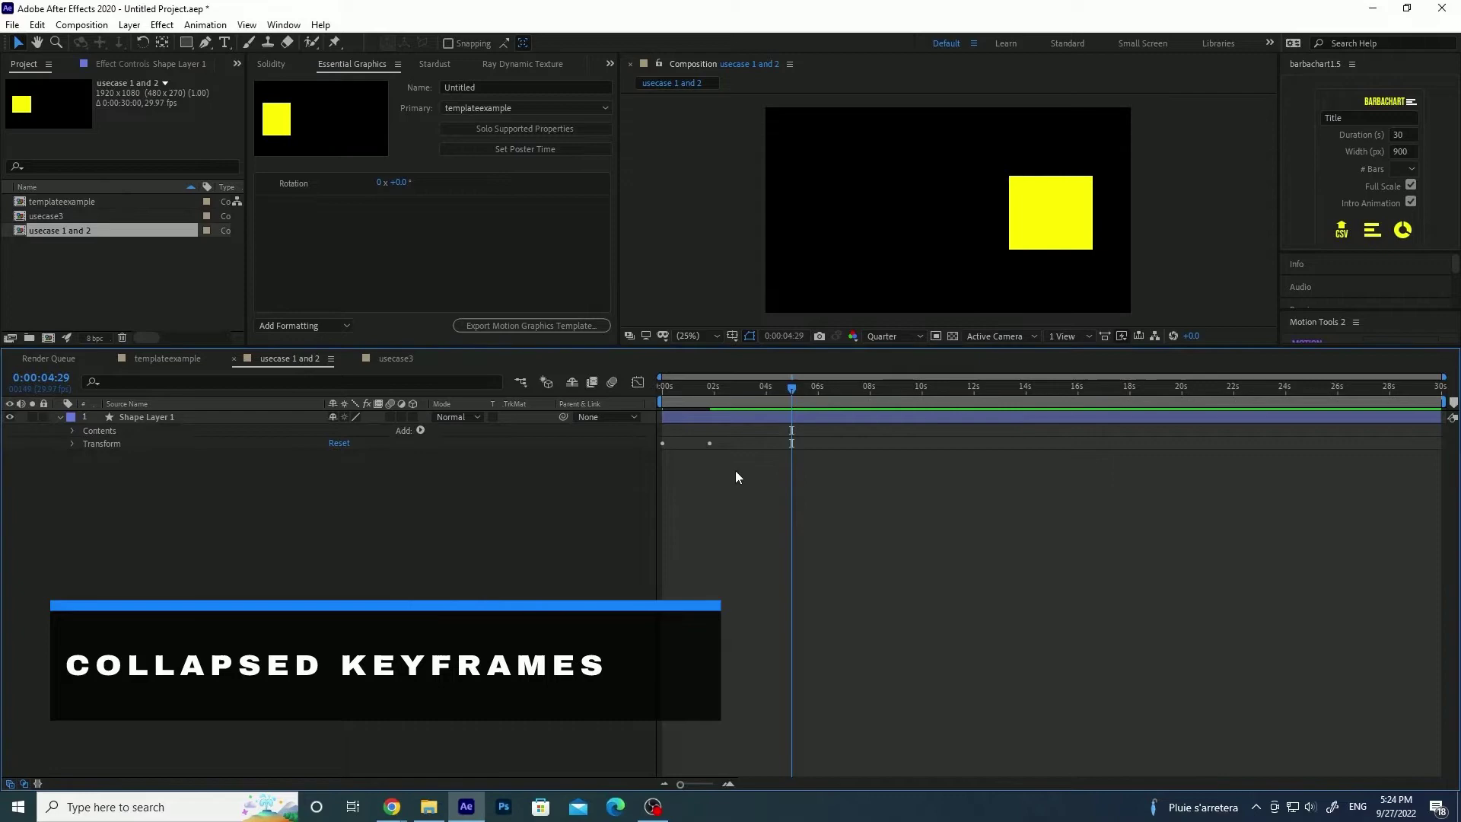
pyautogui.moveTo(696, 438); pyautogui.dragTo(718, 468)
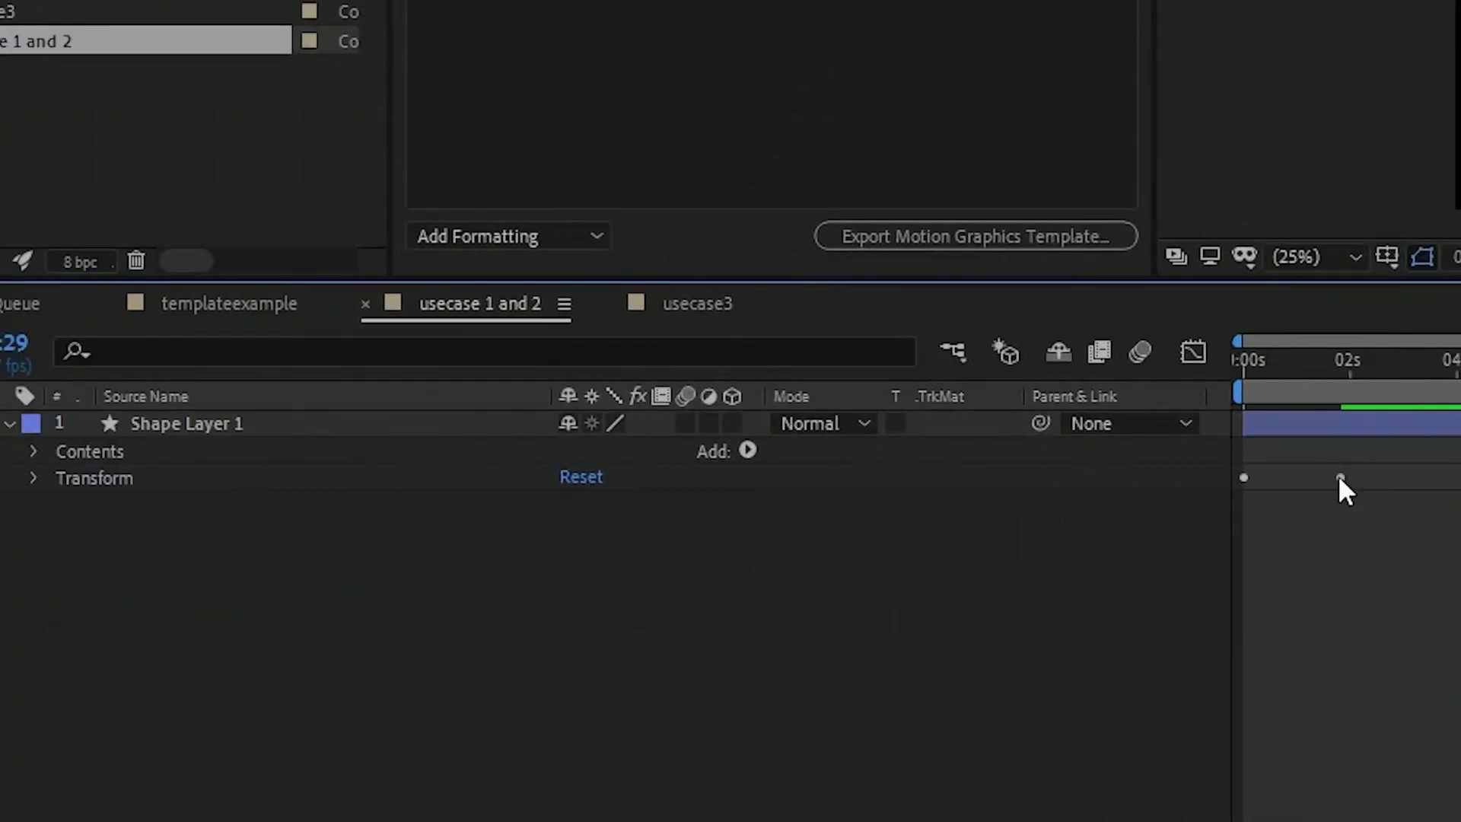
pyautogui.moveTo(1365, 505); pyautogui.dragTo(1383, 502)
pyautogui.moveTo(1367, 504); pyautogui.dragTo(1379, 508)
pyautogui.moveTo(1319, 465); pyautogui.dragTo(1388, 510)
pyautogui.click(33, 479)
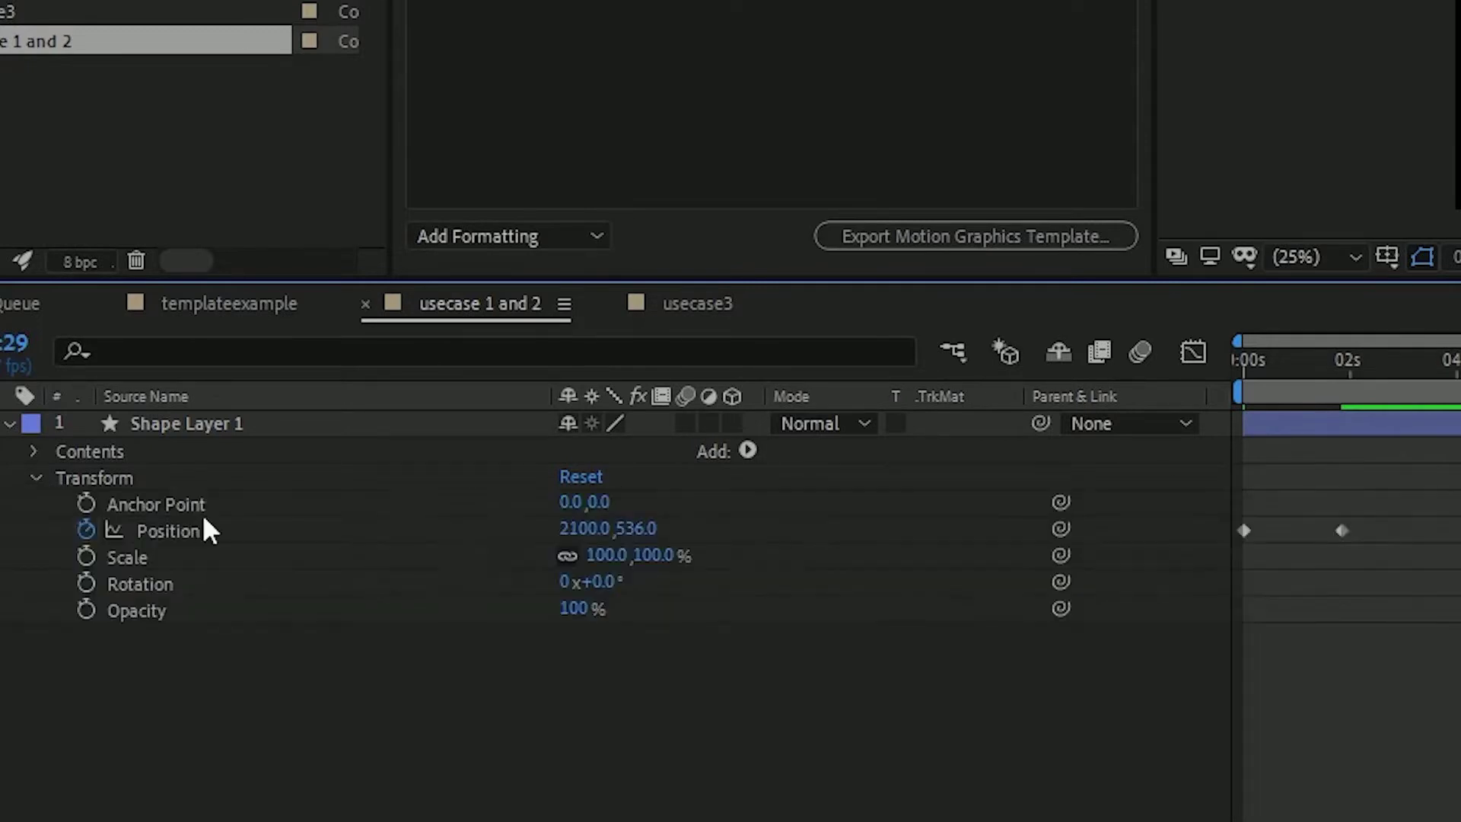
pyautogui.moveTo(1427, 556); pyautogui.dragTo(1197, 528)
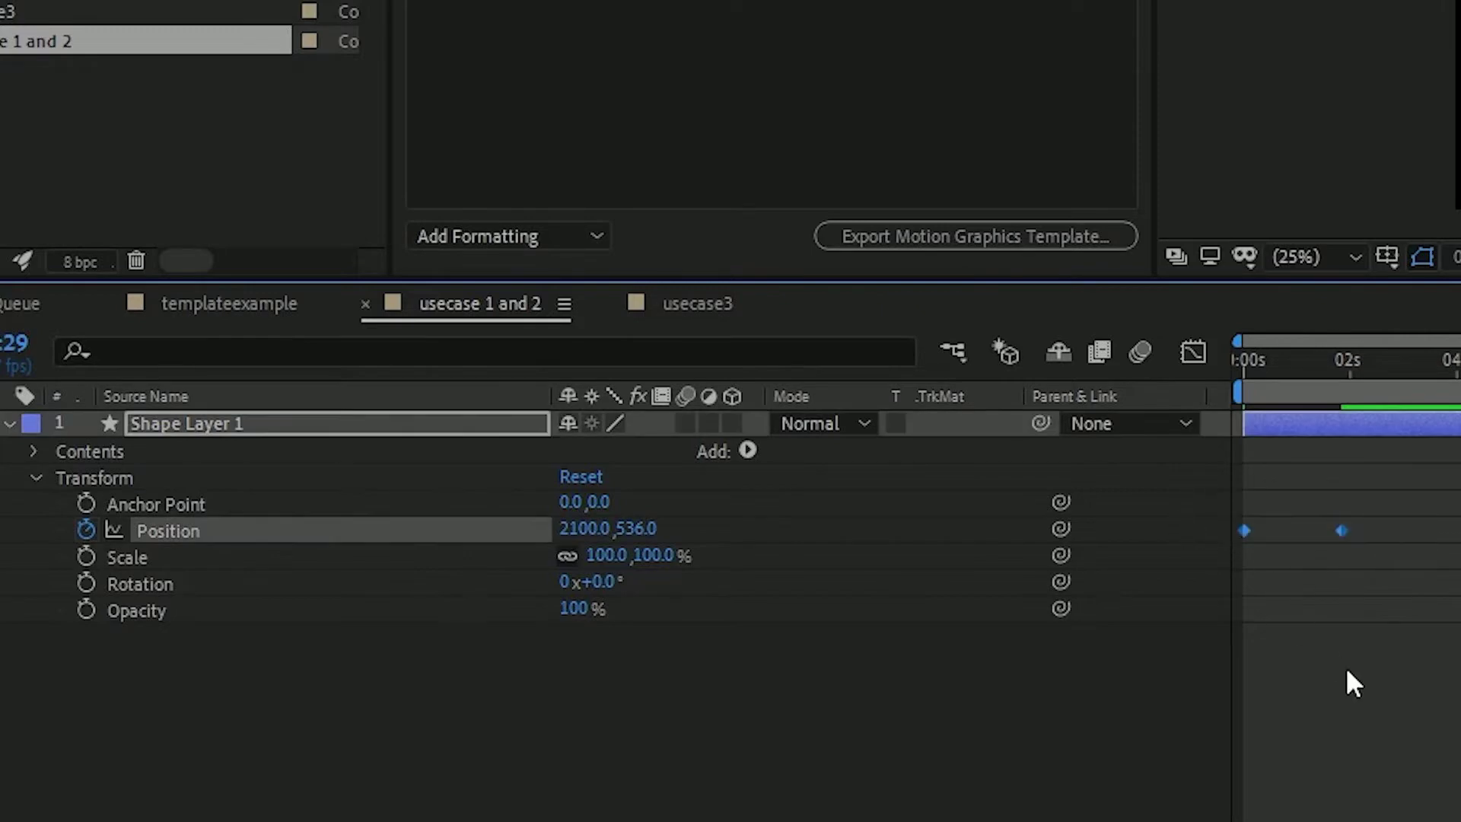
pyautogui.click(1347, 678)
pyautogui.click(33, 479)
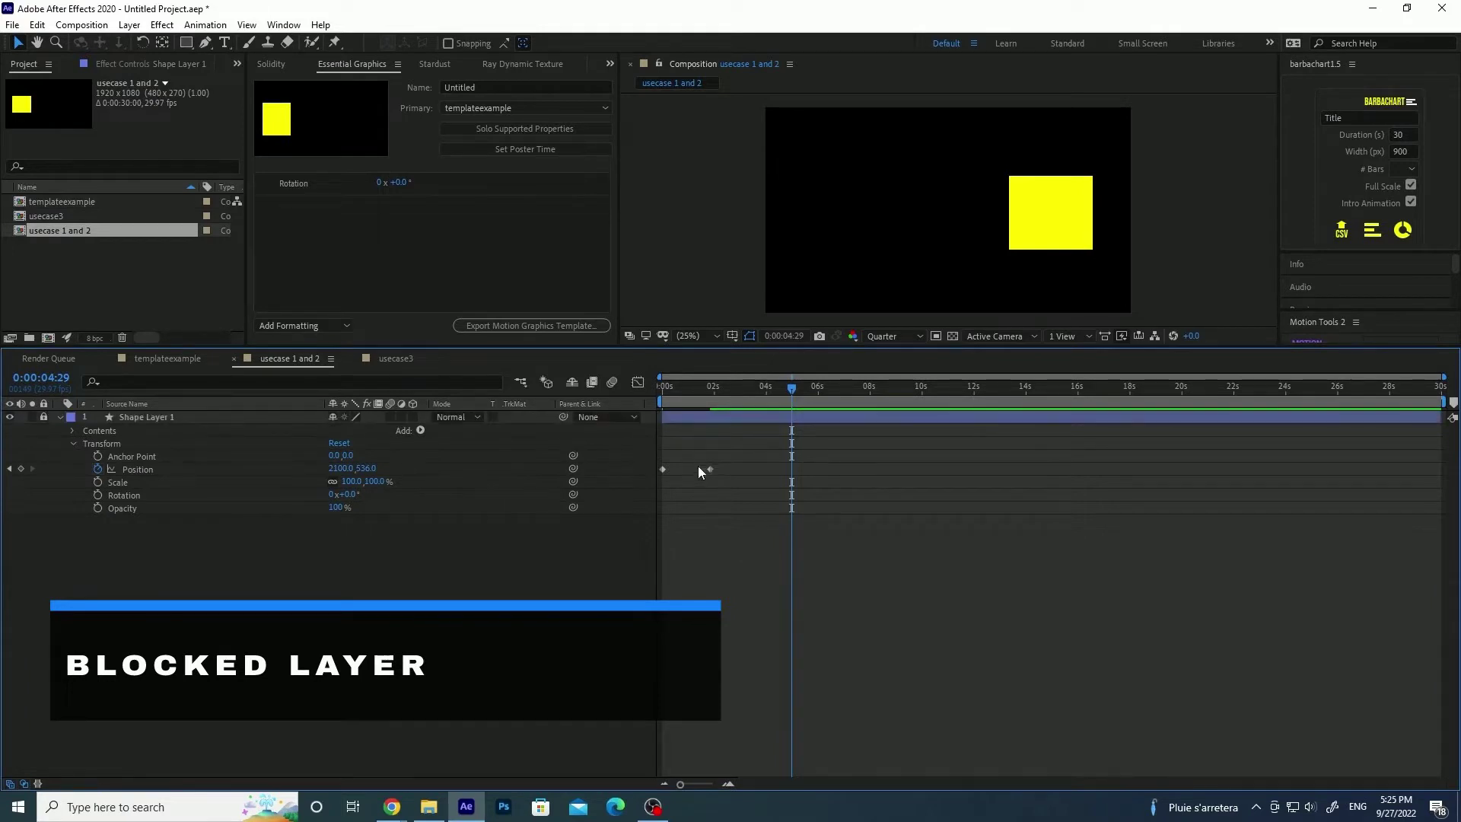
# - Unlock Shape Layer 1 and nudge its 02s Position keyframe slightly earlier
pyautogui.moveTo(732, 490); pyautogui.dragTo(673, 440)
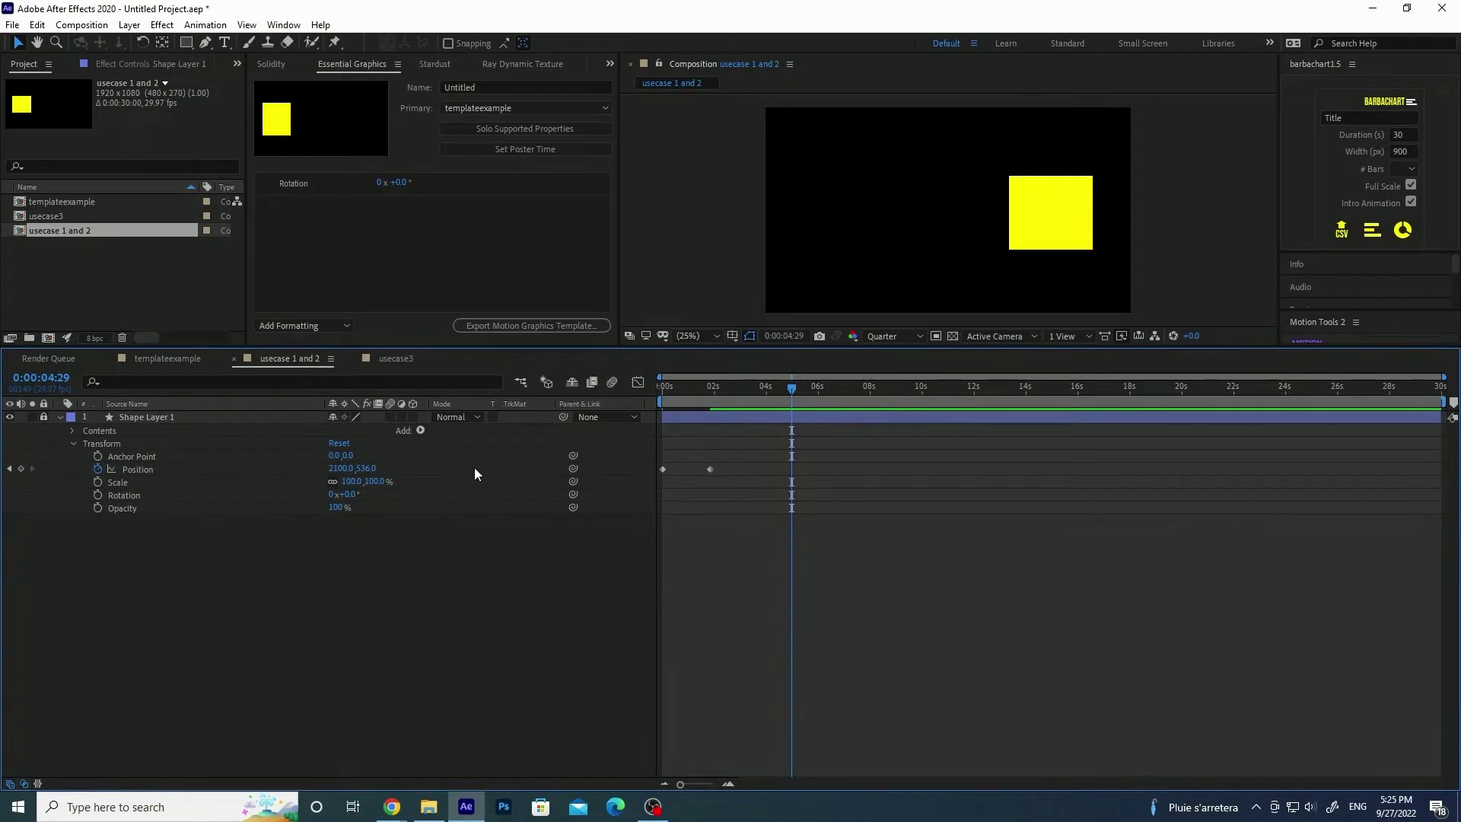
pyautogui.click(43, 417)
pyautogui.click(711, 469)
pyautogui.moveTo(715, 471); pyautogui.dragTo(710, 471)
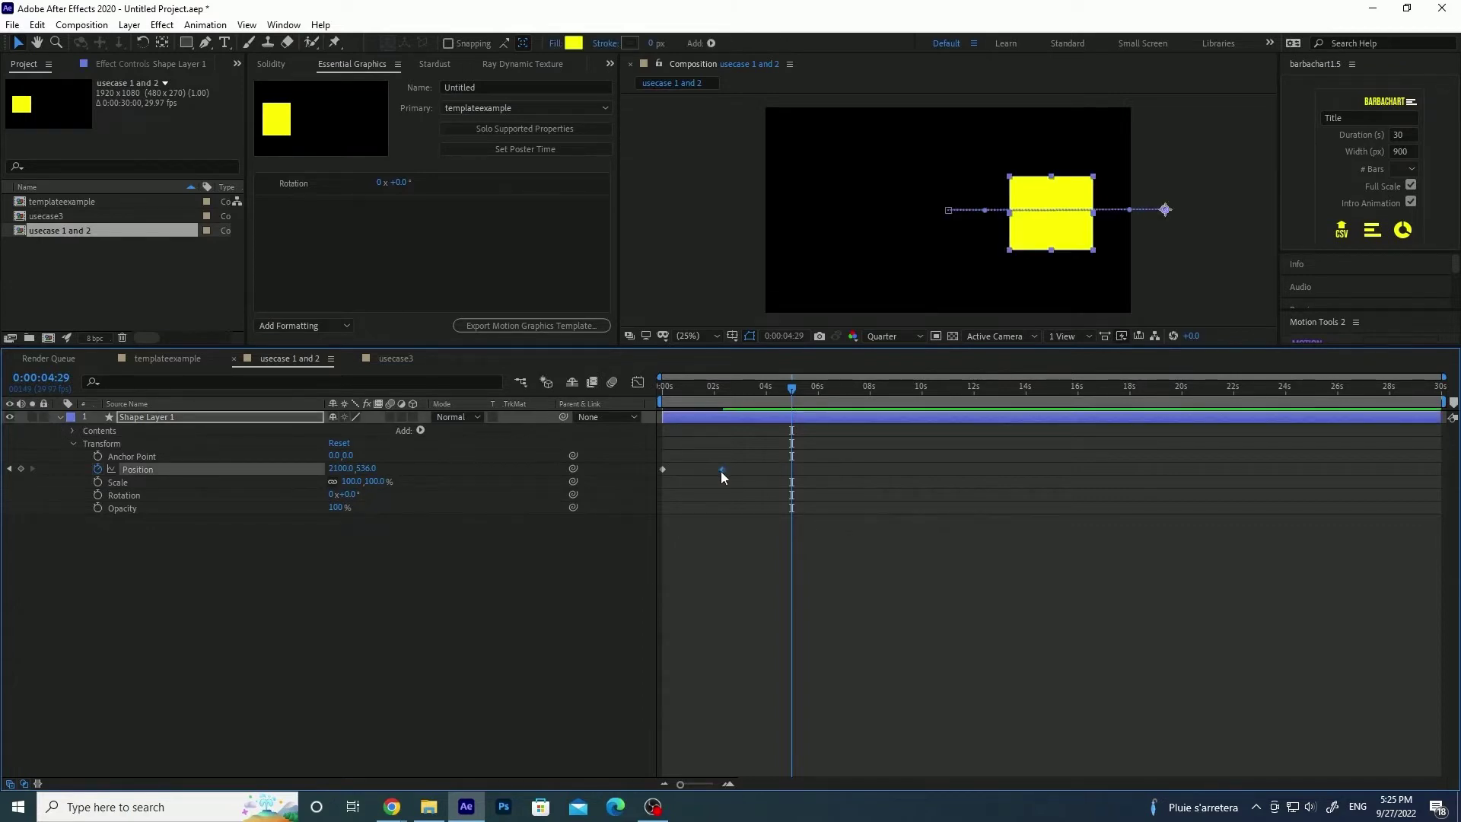
pyautogui.click(705, 515)
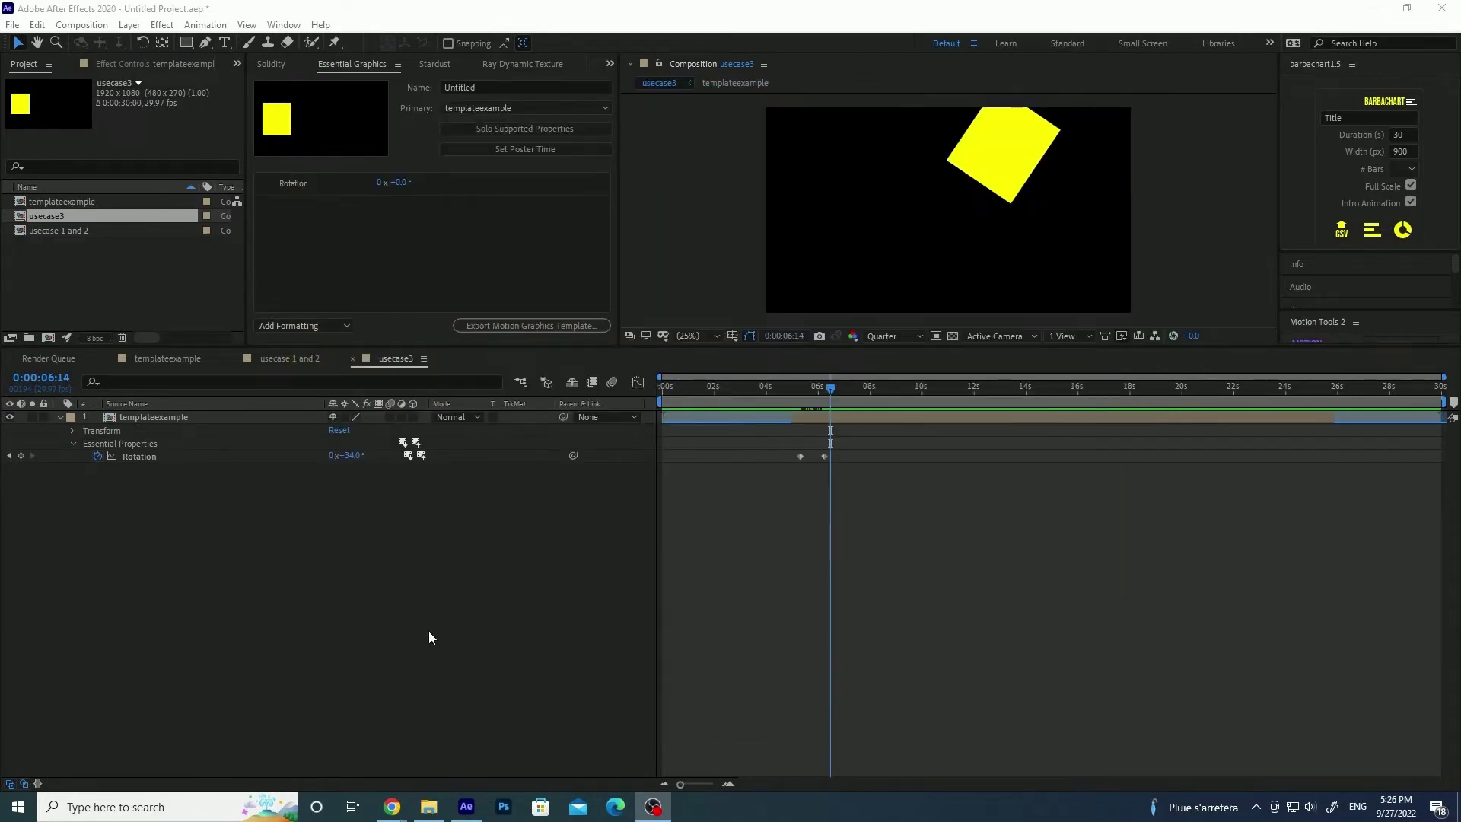
# - Select the templateexample layer in usecase3 and save the project
pyautogui.click(467, 620)
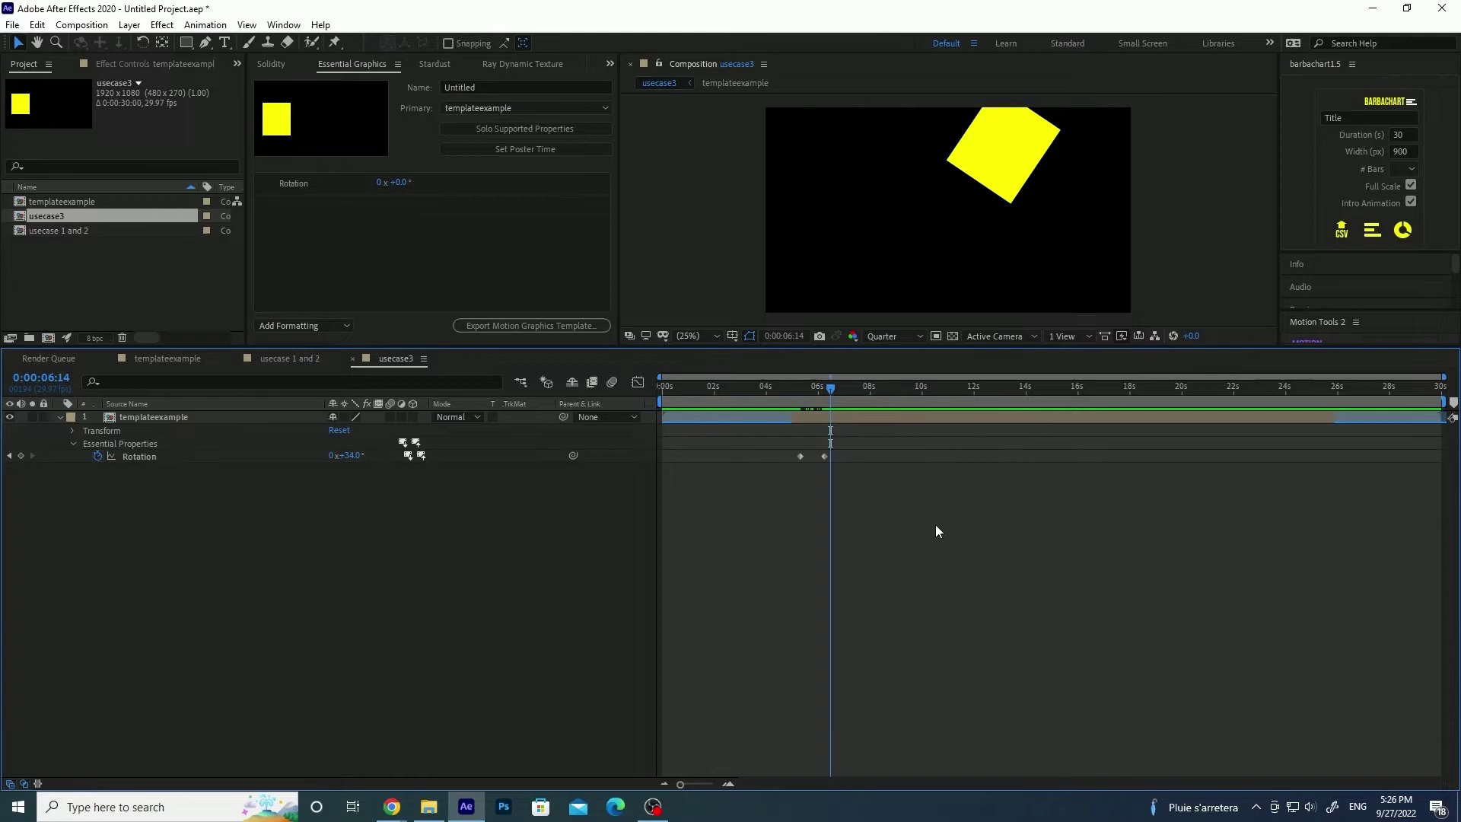
pyautogui.click(222, 418)
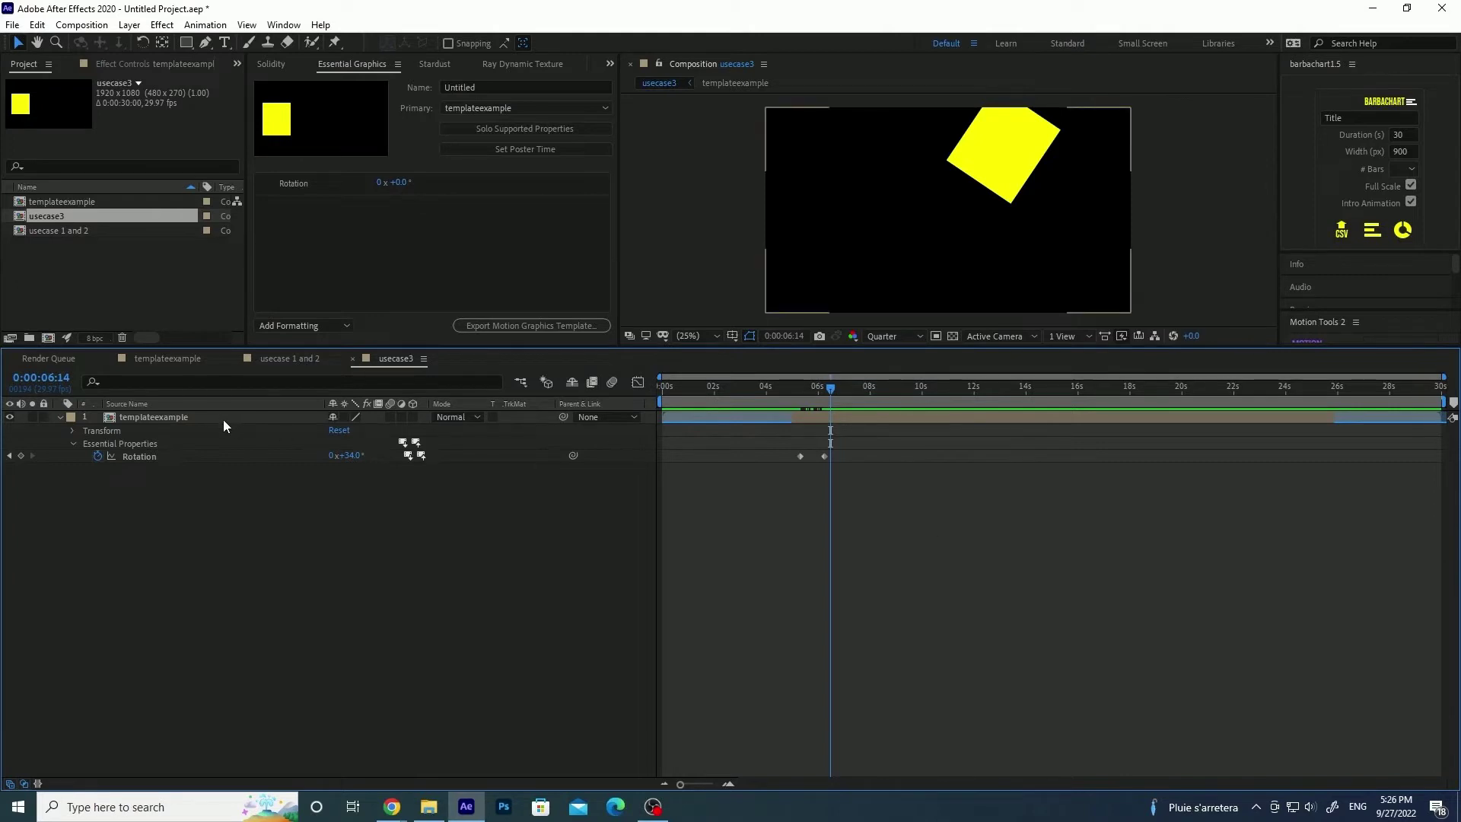
pyautogui.click(577, 583)
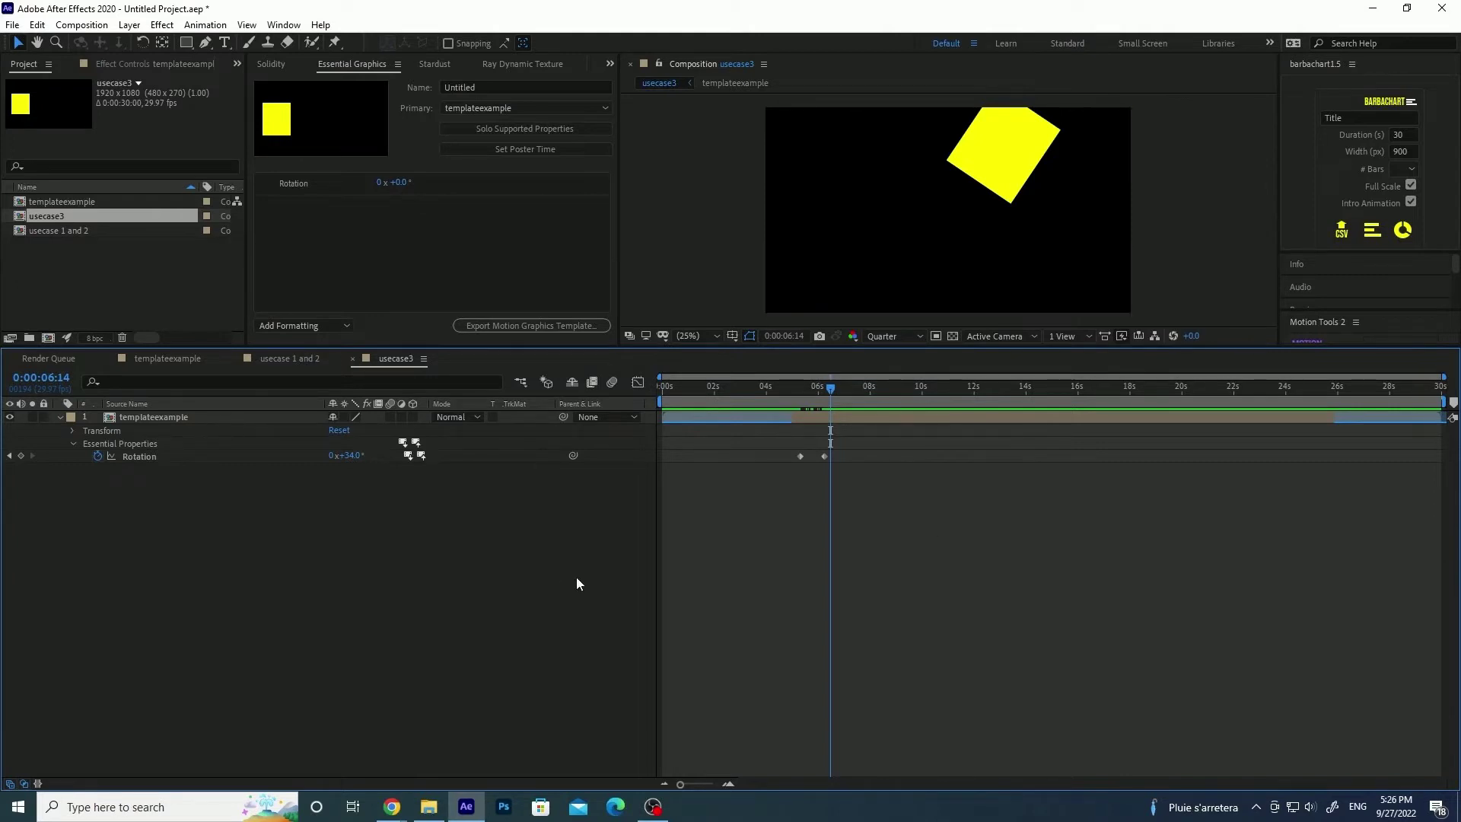
pyautogui.click(275, 457)
pyautogui.hotkey('ctrl', 's')
# - Drag the templateexample layer's out point back so it ends around 14s
pyautogui.click(1423, 421)
pyautogui.moveTo(1442, 417); pyautogui.dragTo(1023, 417)
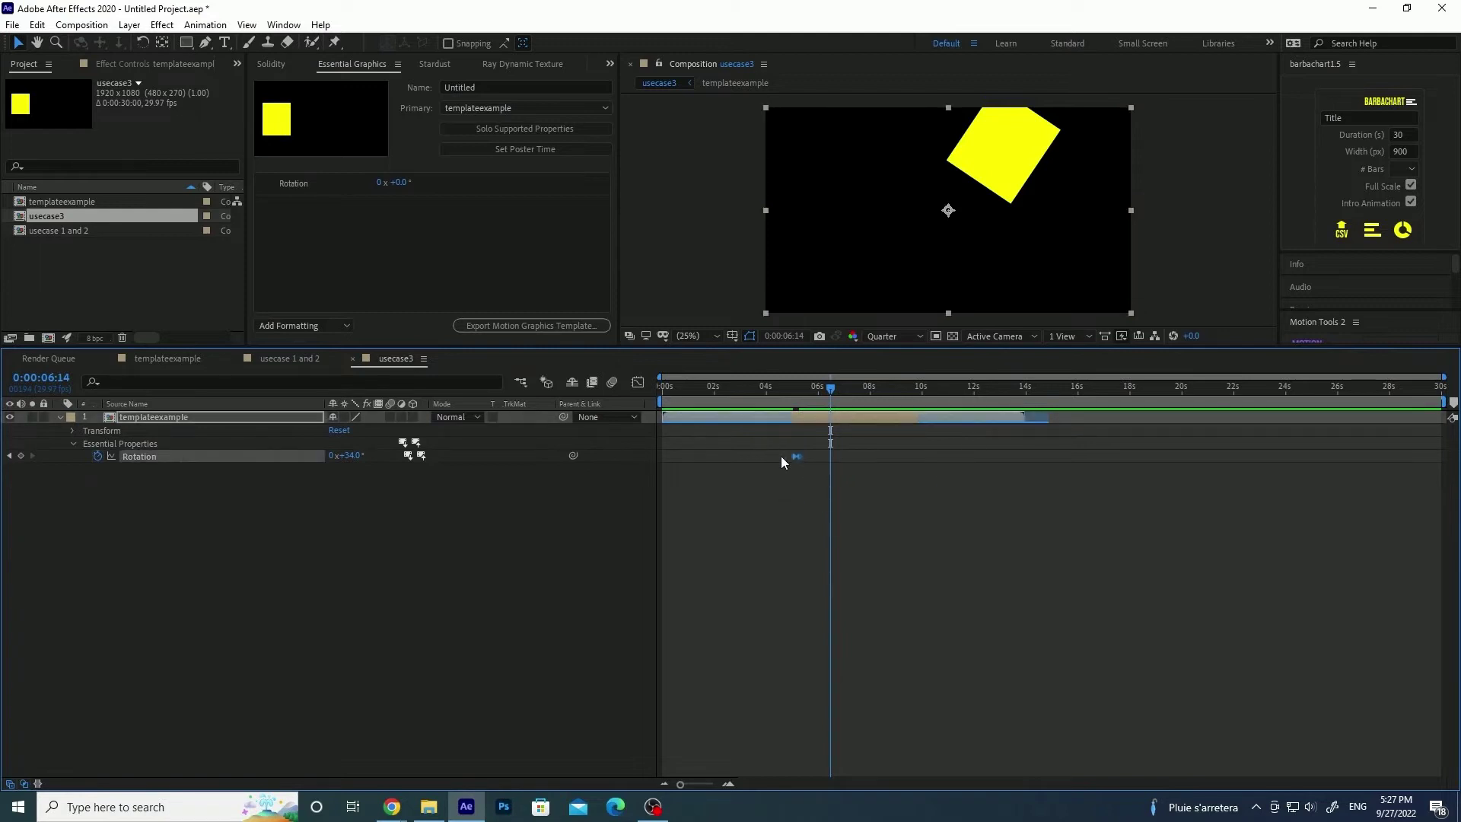
pyautogui.click(801, 455)
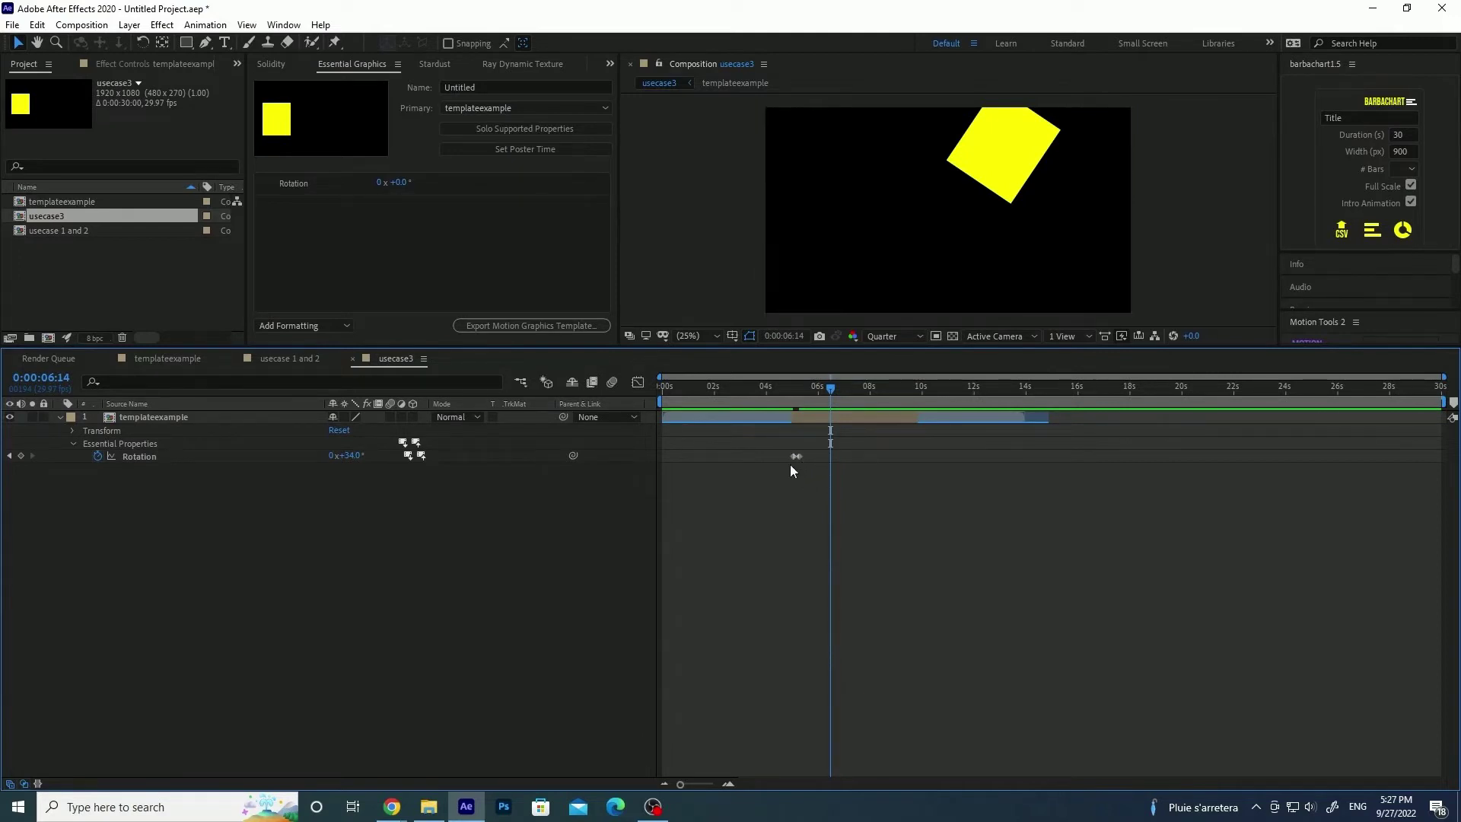
# - Jump to the 5:08 Rotation keyframe, then move the current time back to 0:00:05:01
pyautogui.keyDown('alt'); pyautogui.scroll(10, 804, 473); pyautogui.keyUp('alt')
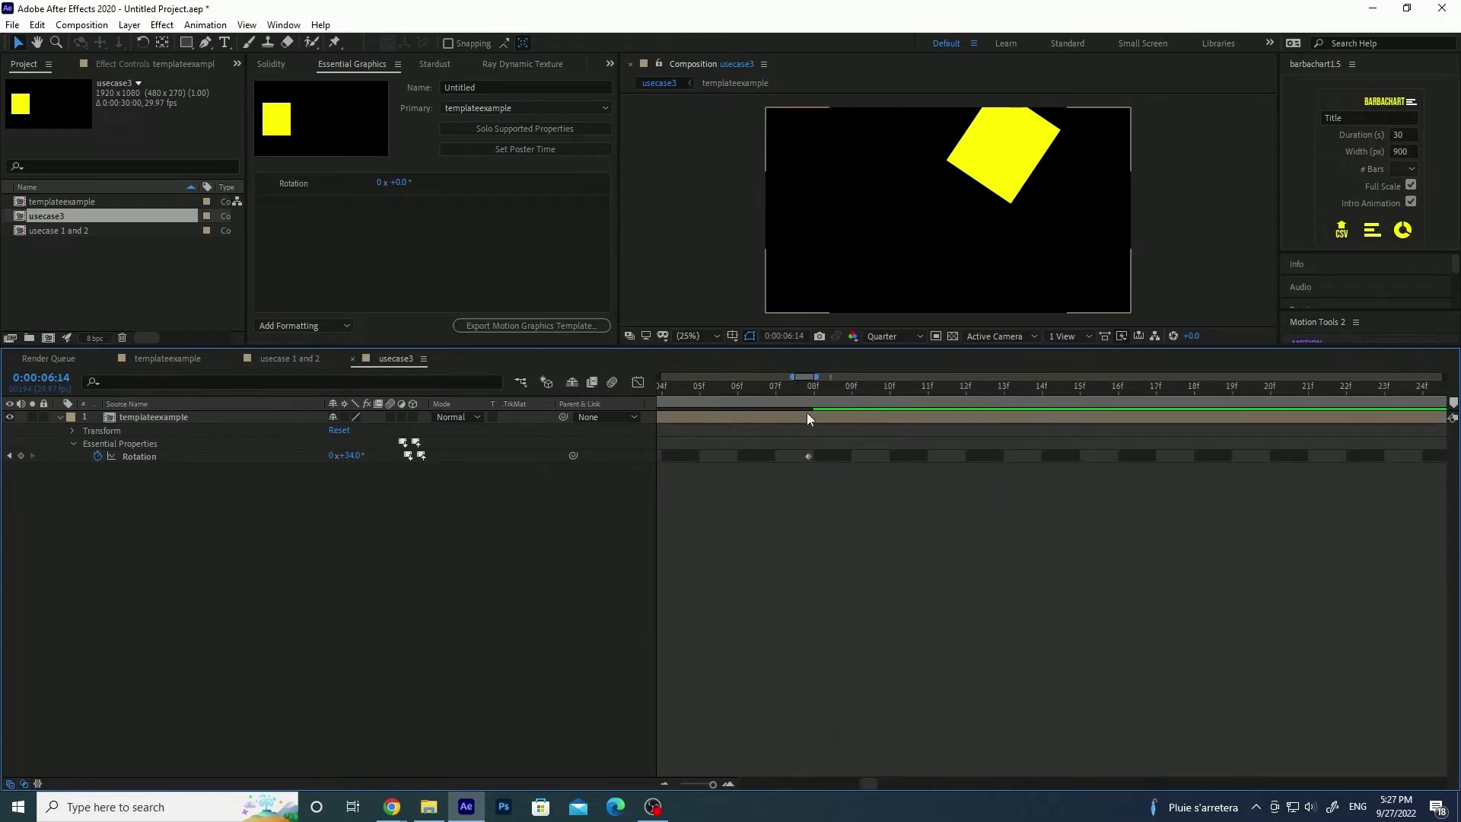
pyautogui.click(815, 388)
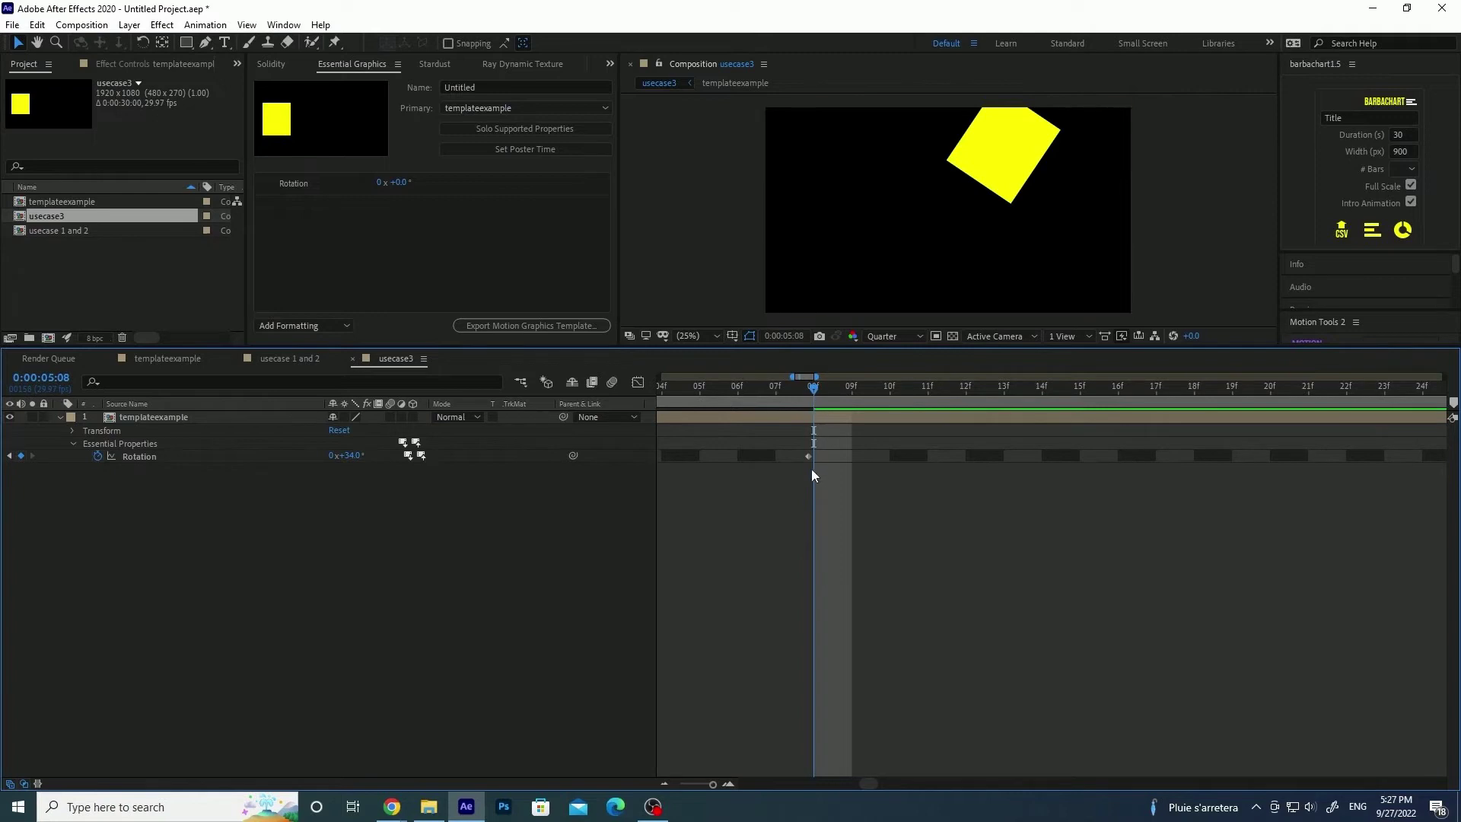
pyautogui.keyDown('shift'); pyautogui.hscroll(-5, 787, 501); pyautogui.keyUp('shift')
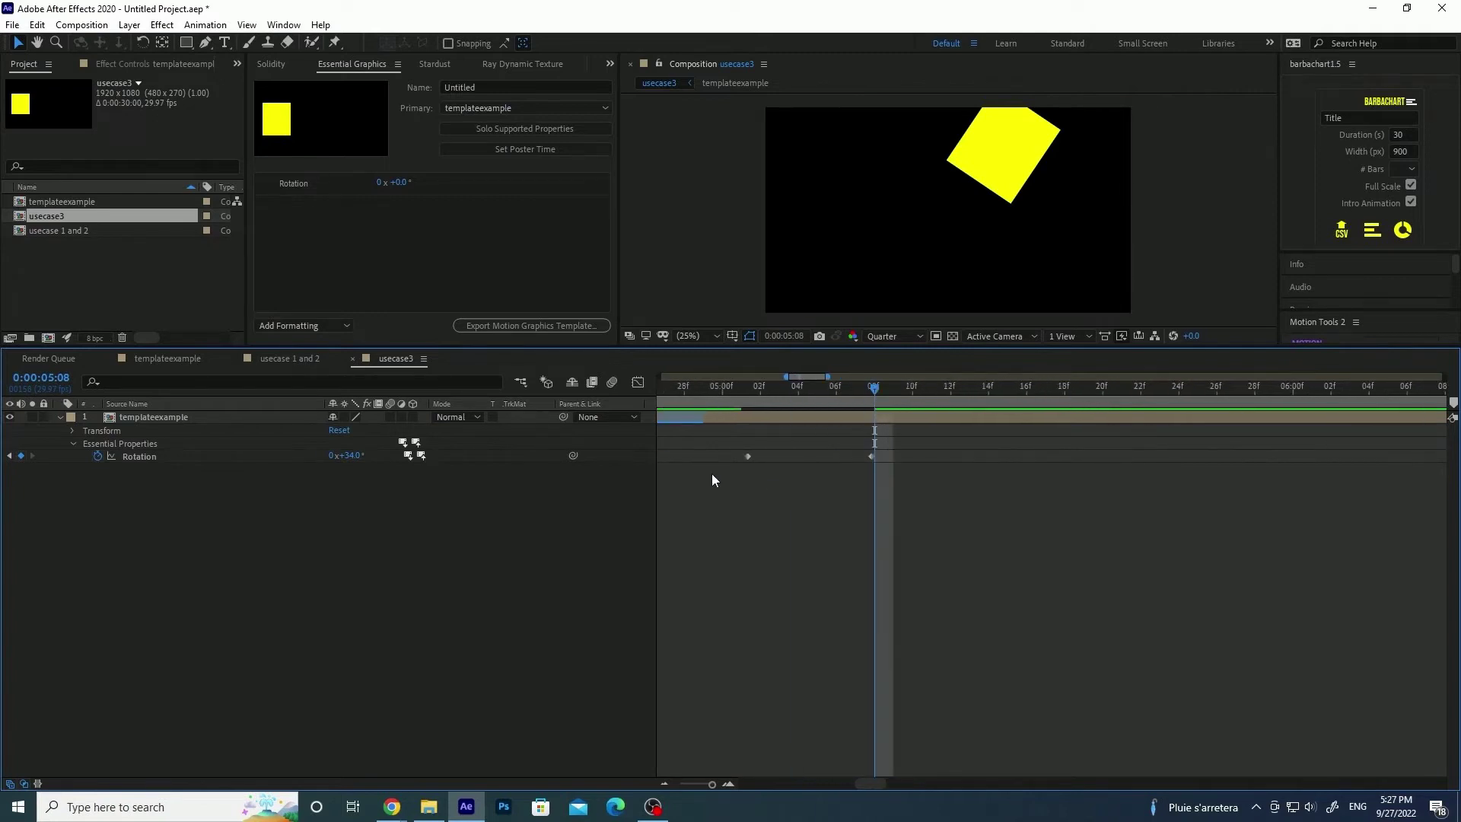
pyautogui.moveTo(778, 386)
pyautogui.mouseDown()
pyautogui.moveTo(802, 388)
pyautogui.moveTo(771, 393)
pyautogui.mouseUp()
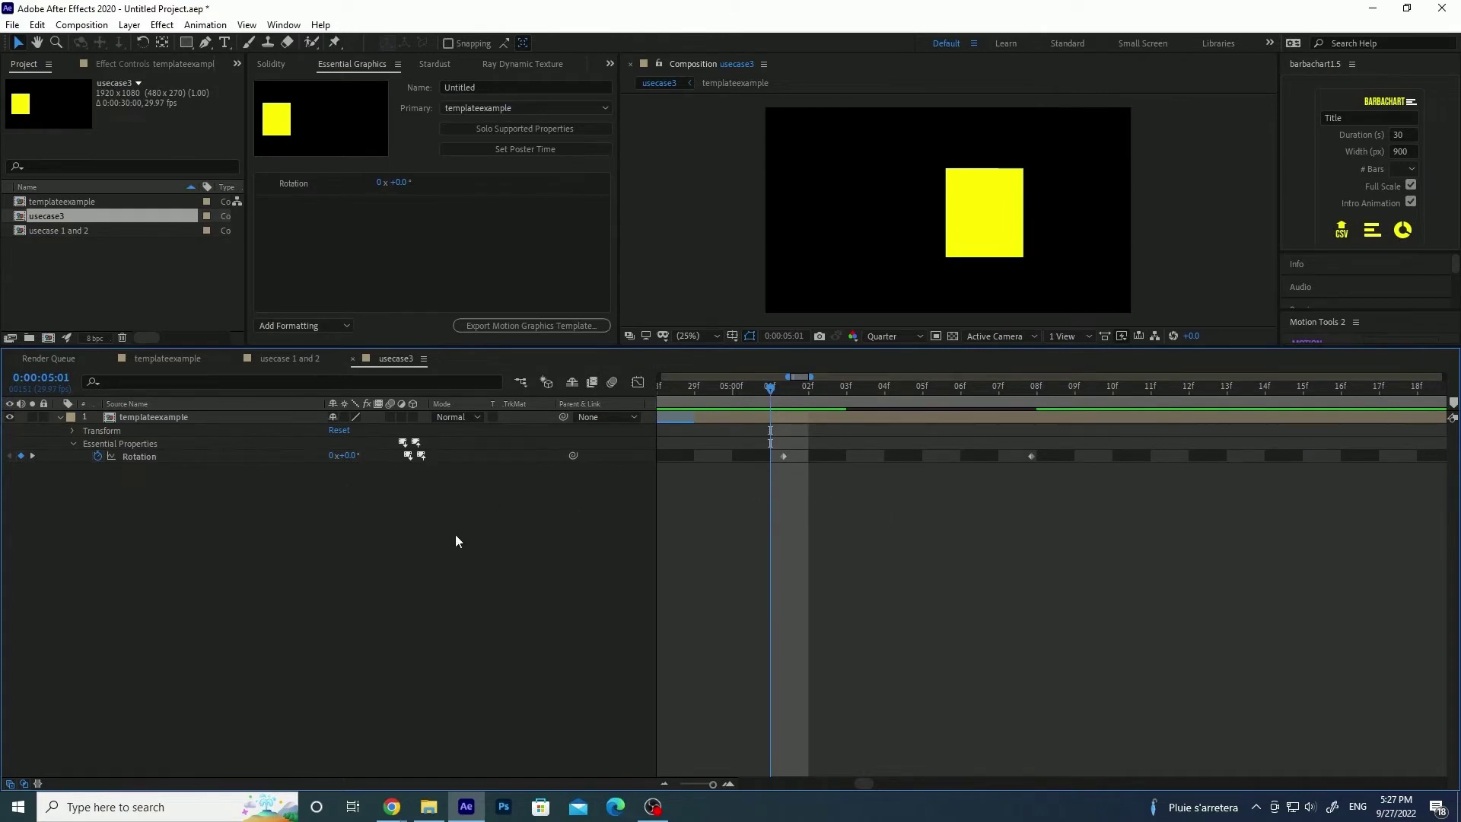
pyautogui.click(123, 443)
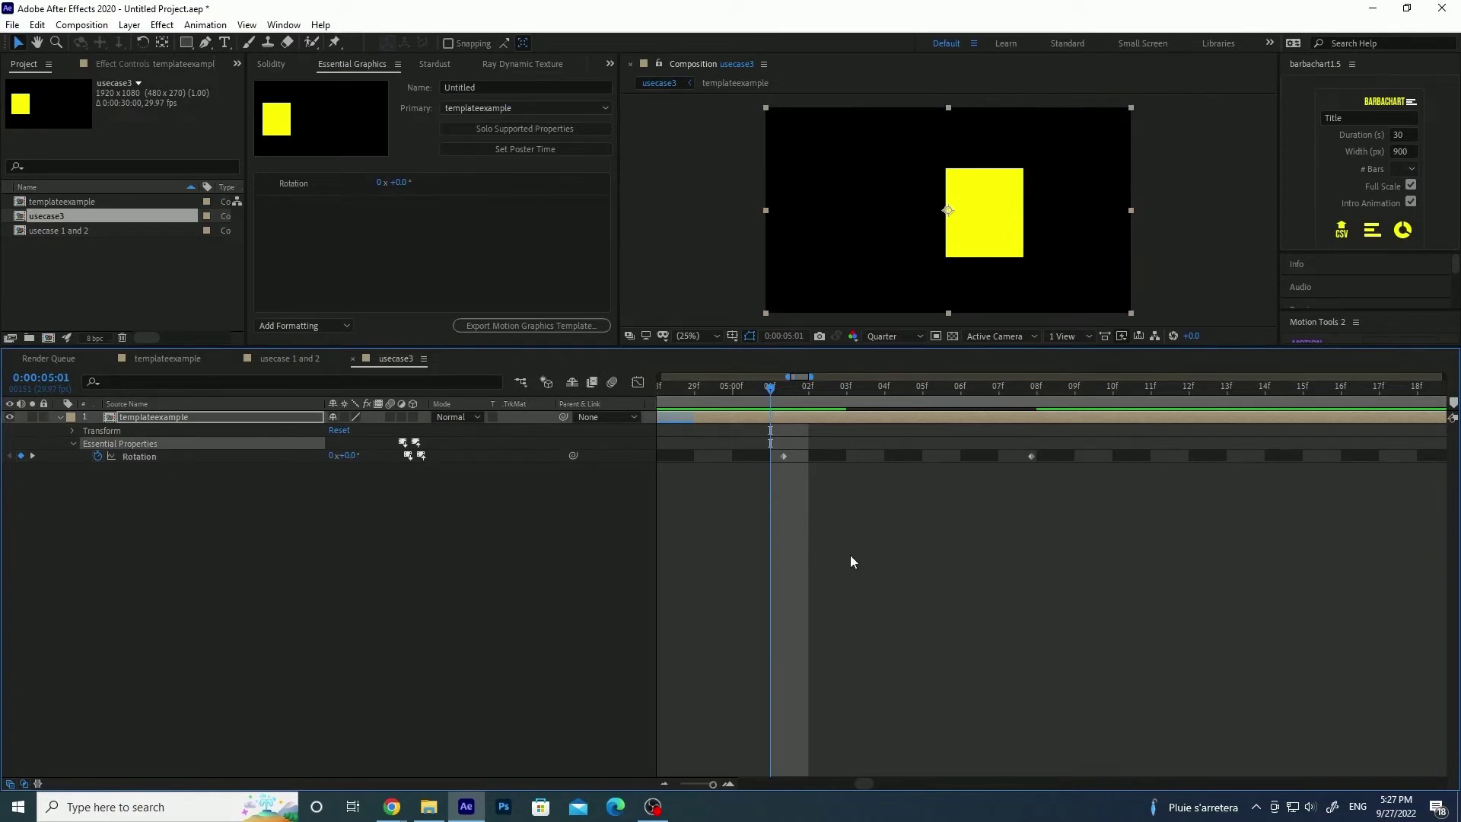
pyautogui.scroll(-6, 864, 562)
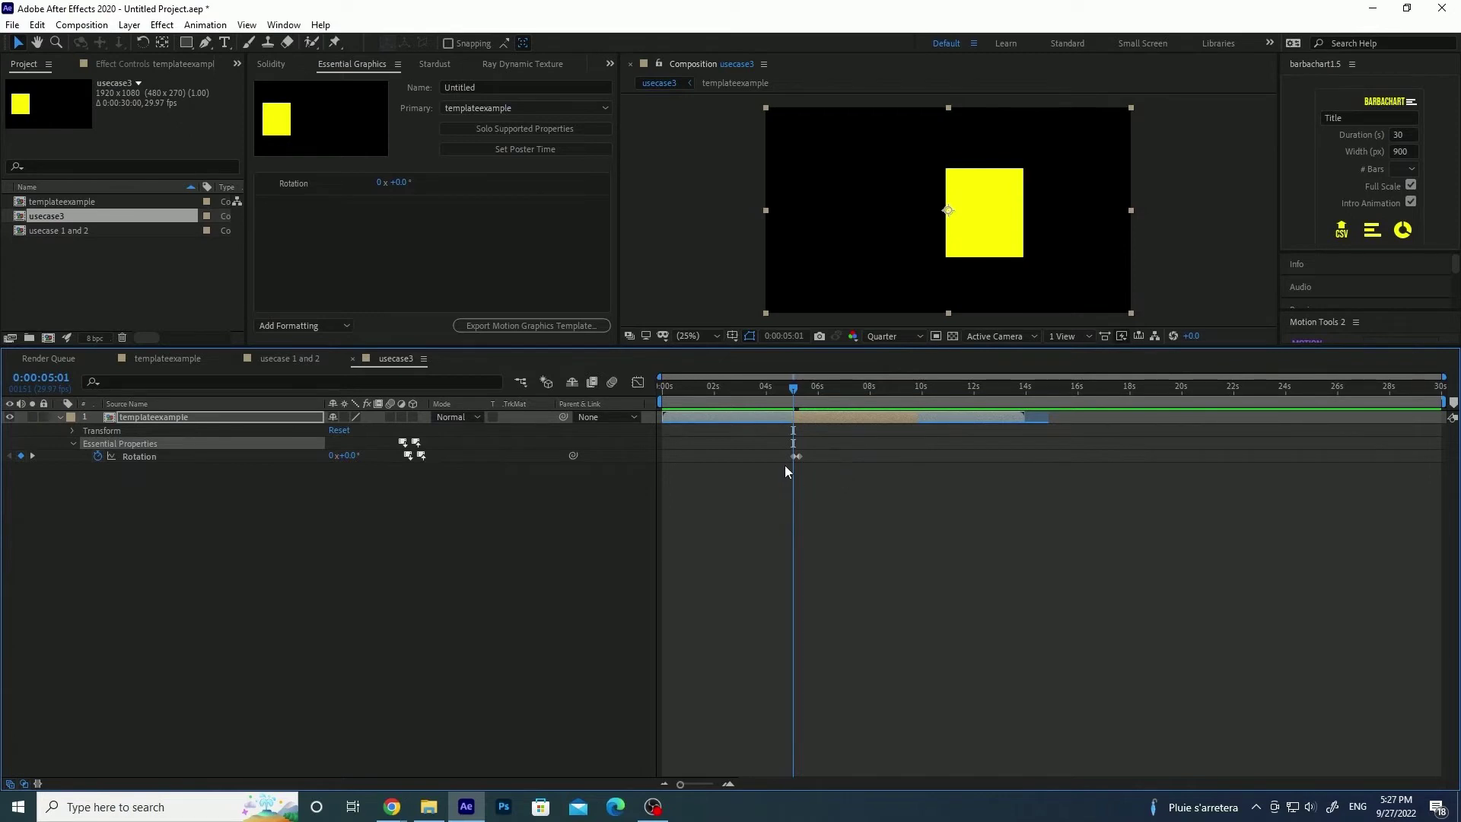
pyautogui.scroll(6, 777, 475)
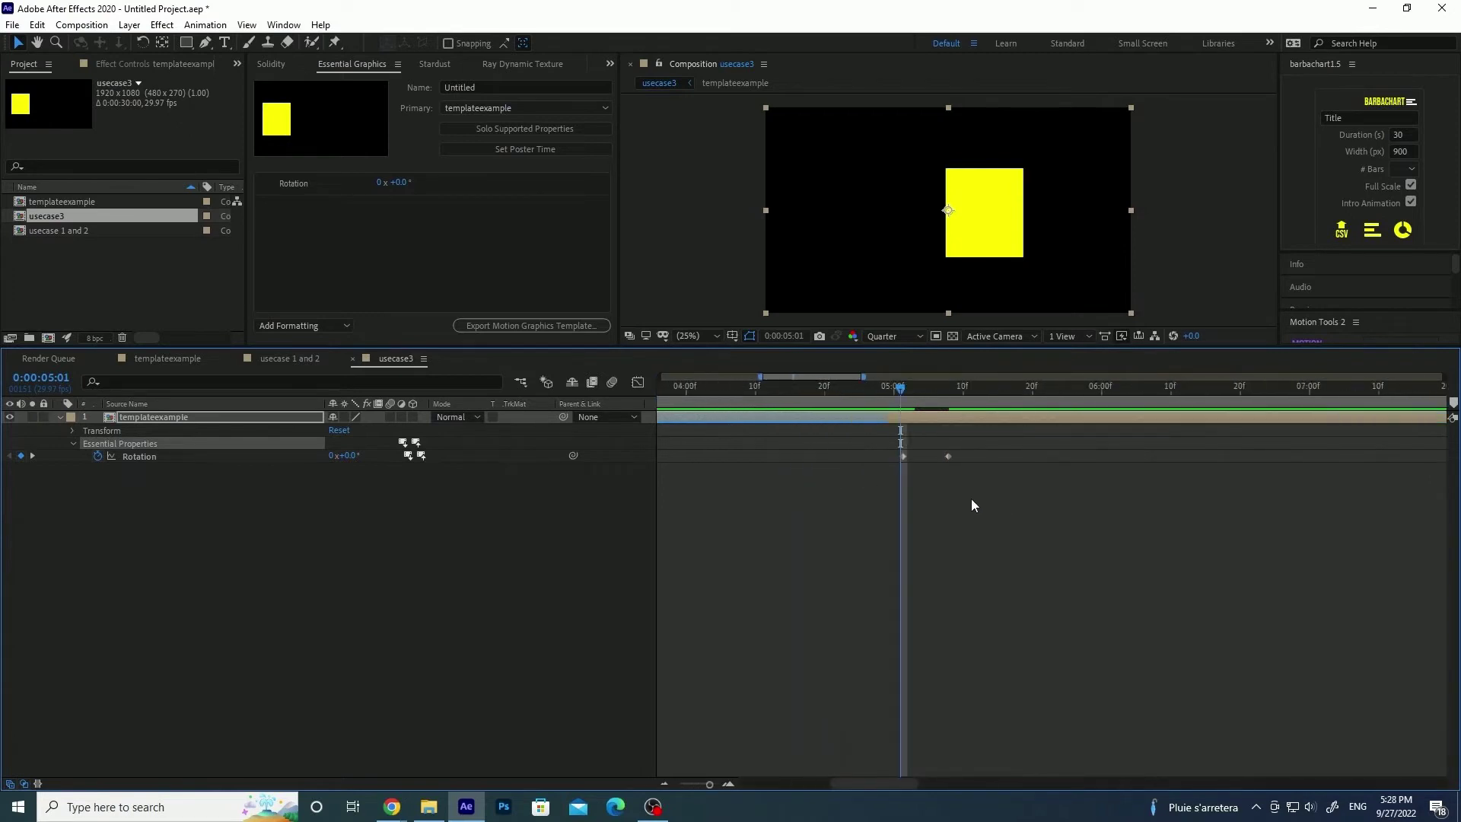
# - Add a Rotation keyframe at the current frame and shift it one frame later to 0:00:05:01
pyautogui.scroll(2, 963, 499)
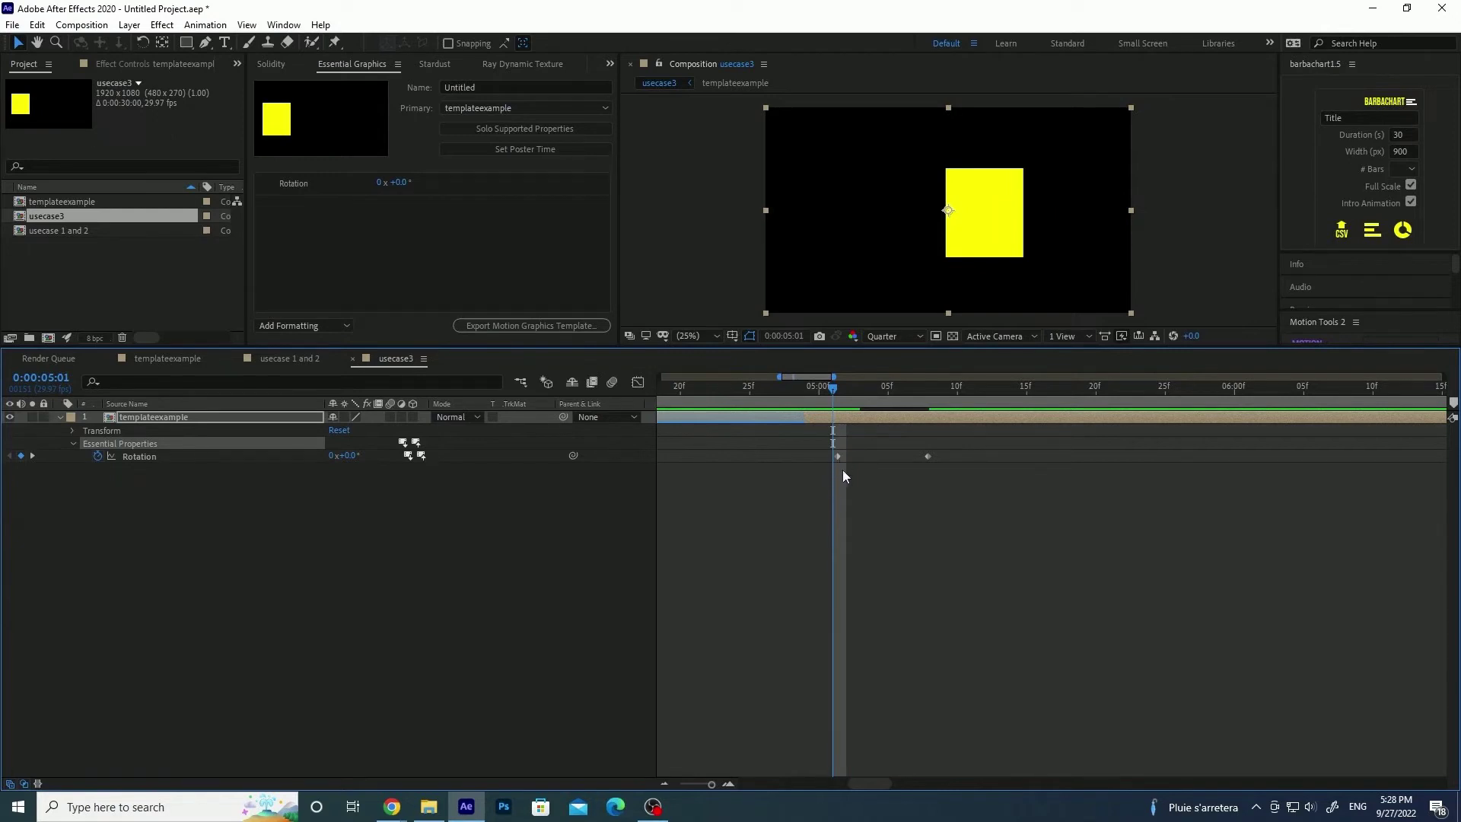
pyautogui.scroll(3, 810, 478)
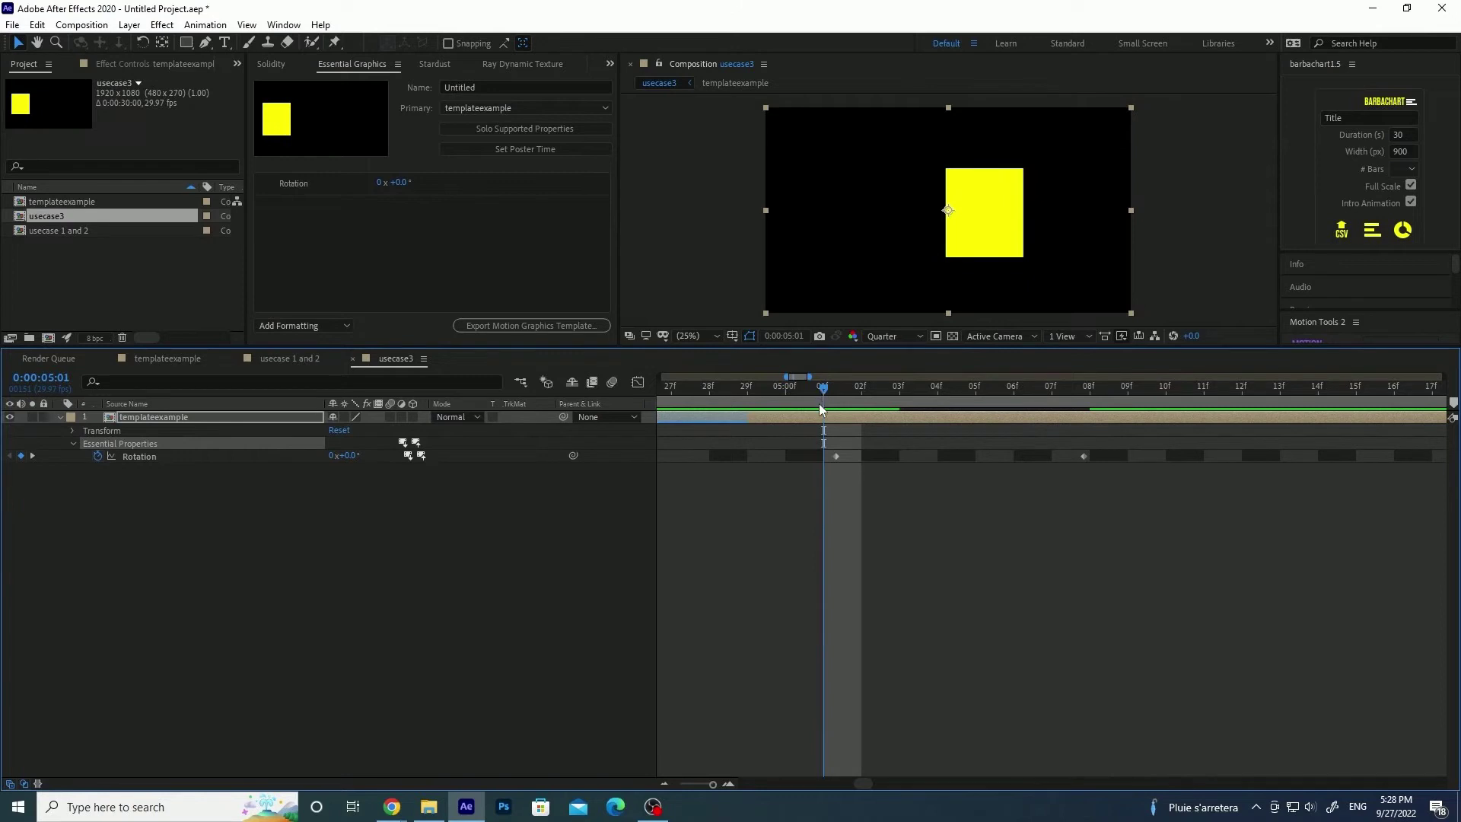
pyautogui.click(21, 455)
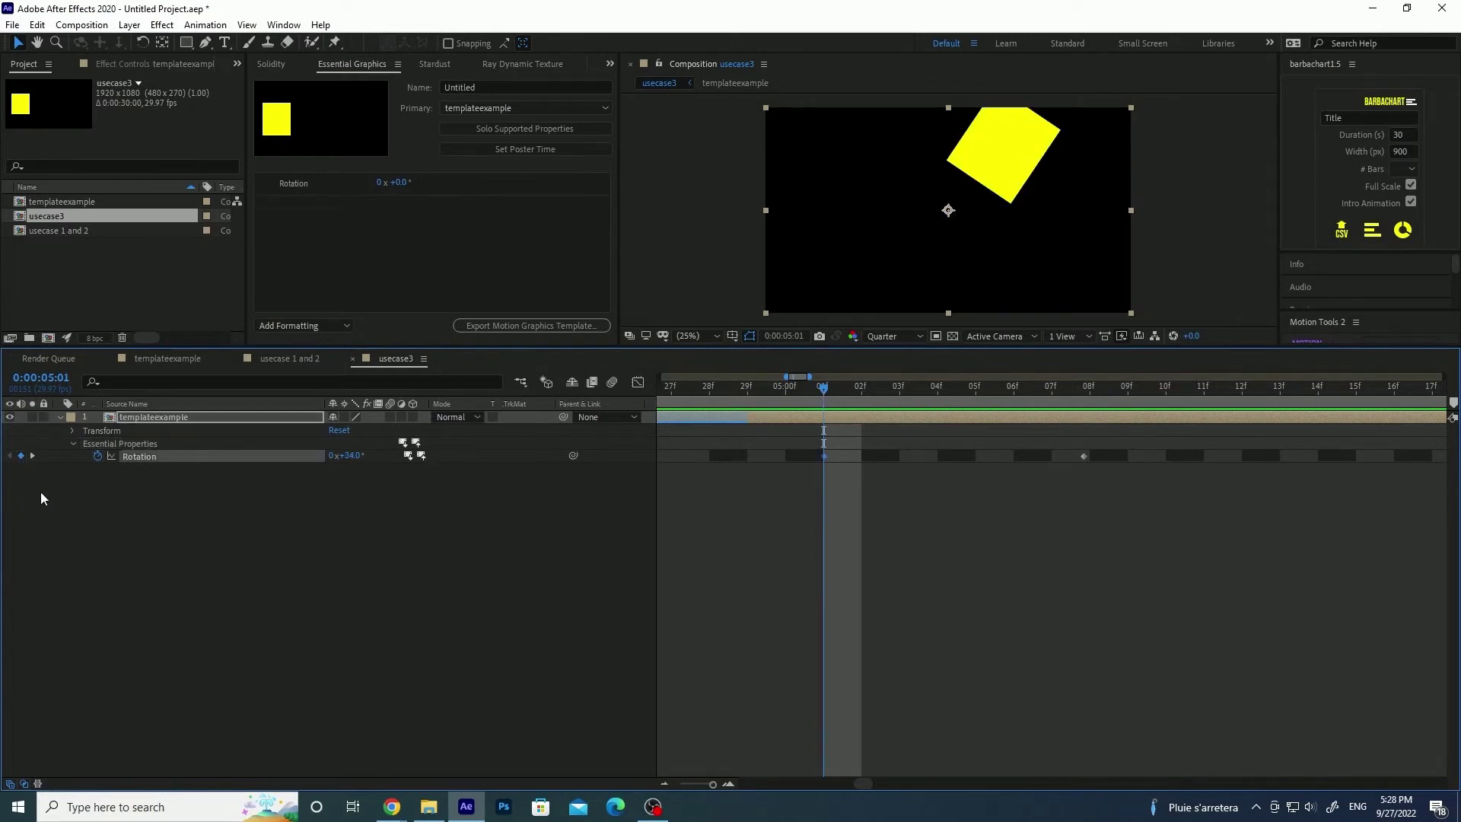
pyautogui.moveTo(823, 386); pyautogui.dragTo(793, 393)
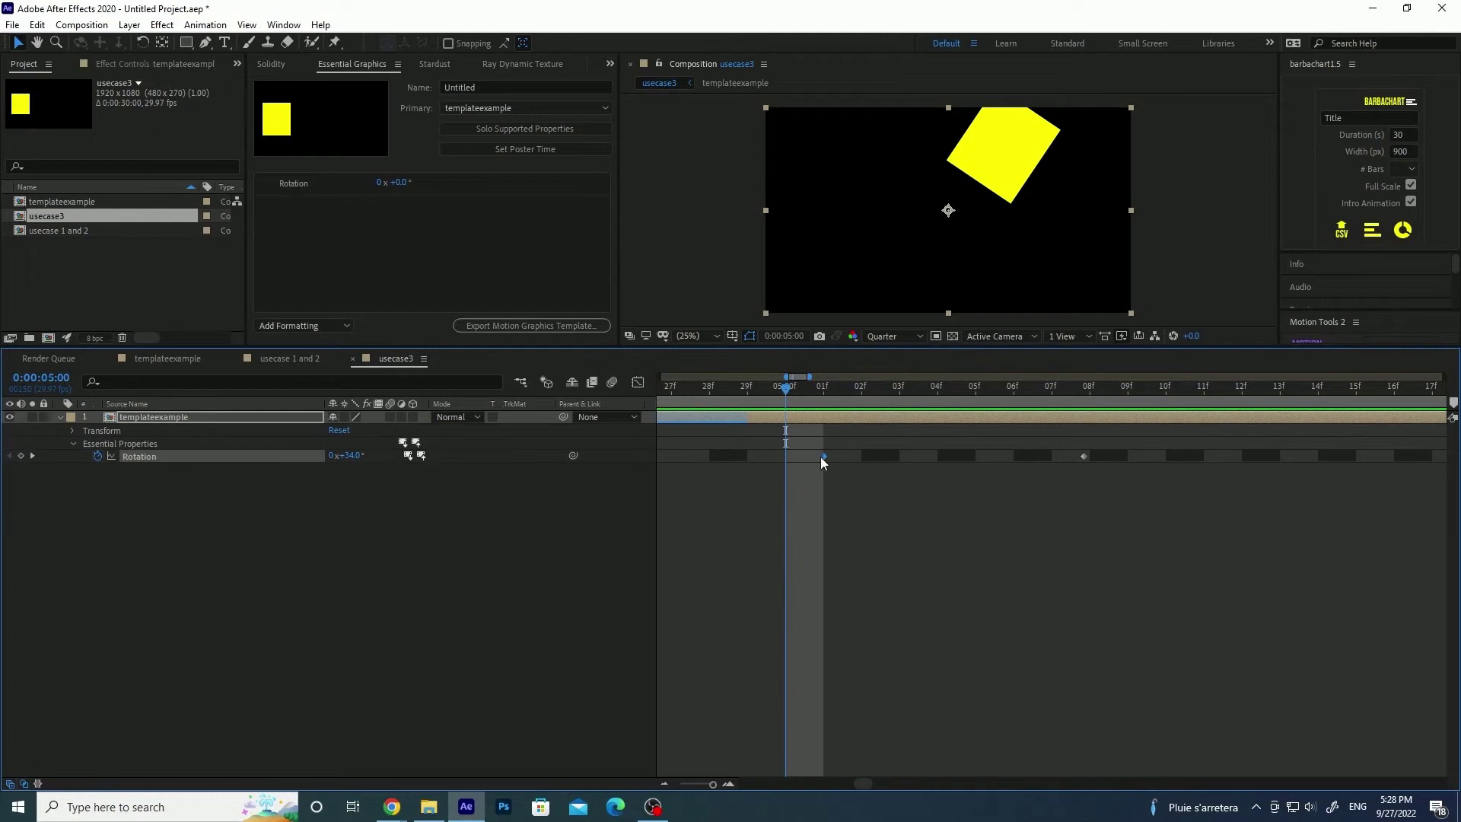
pyautogui.moveTo(829, 456); pyautogui.dragTo(869, 454)
pyautogui.moveTo(949, 456); pyautogui.dragTo(912, 460)
pyautogui.click(911, 500)
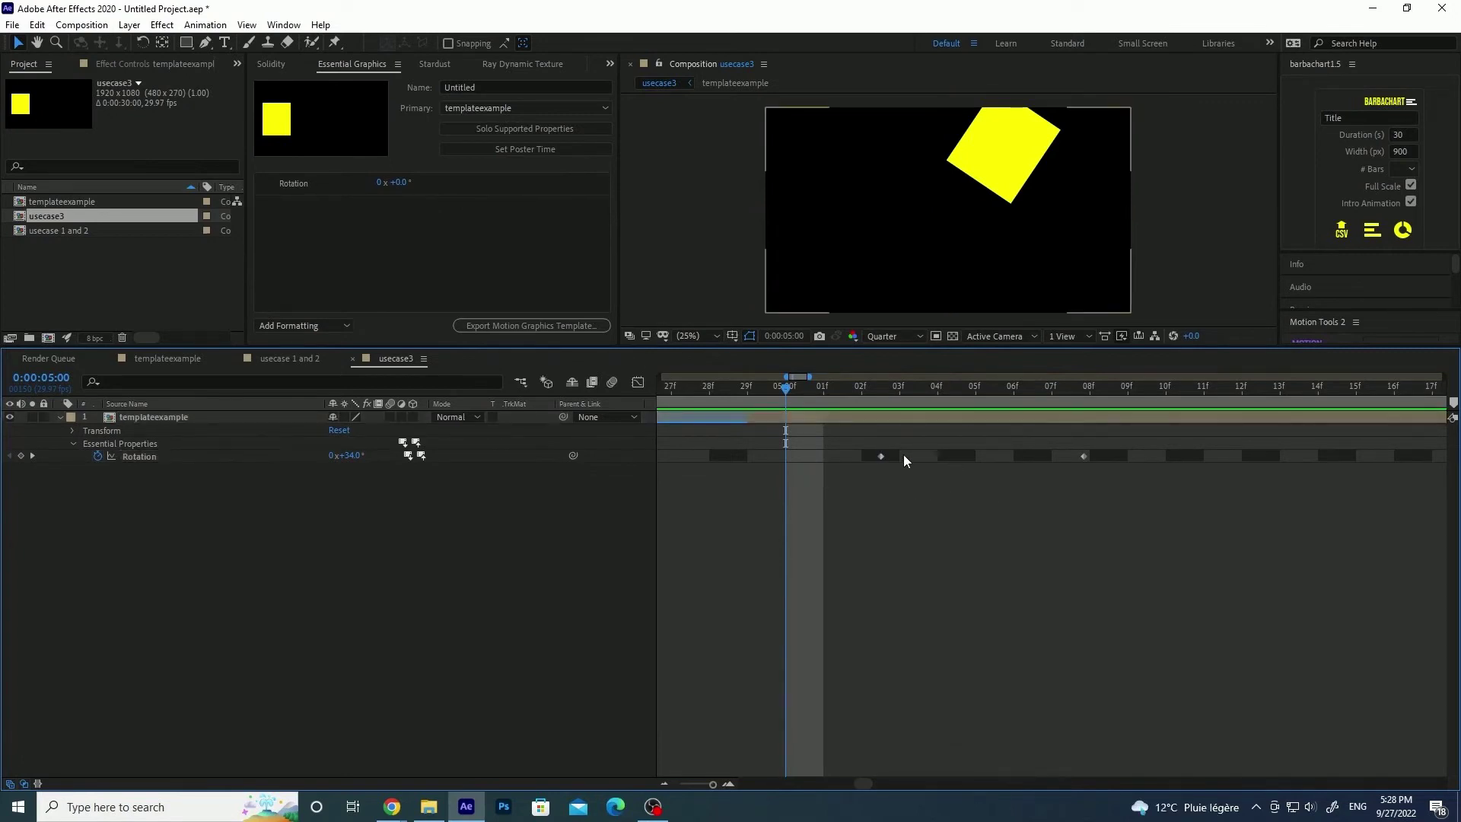
pyautogui.scroll(-3, 906, 517)
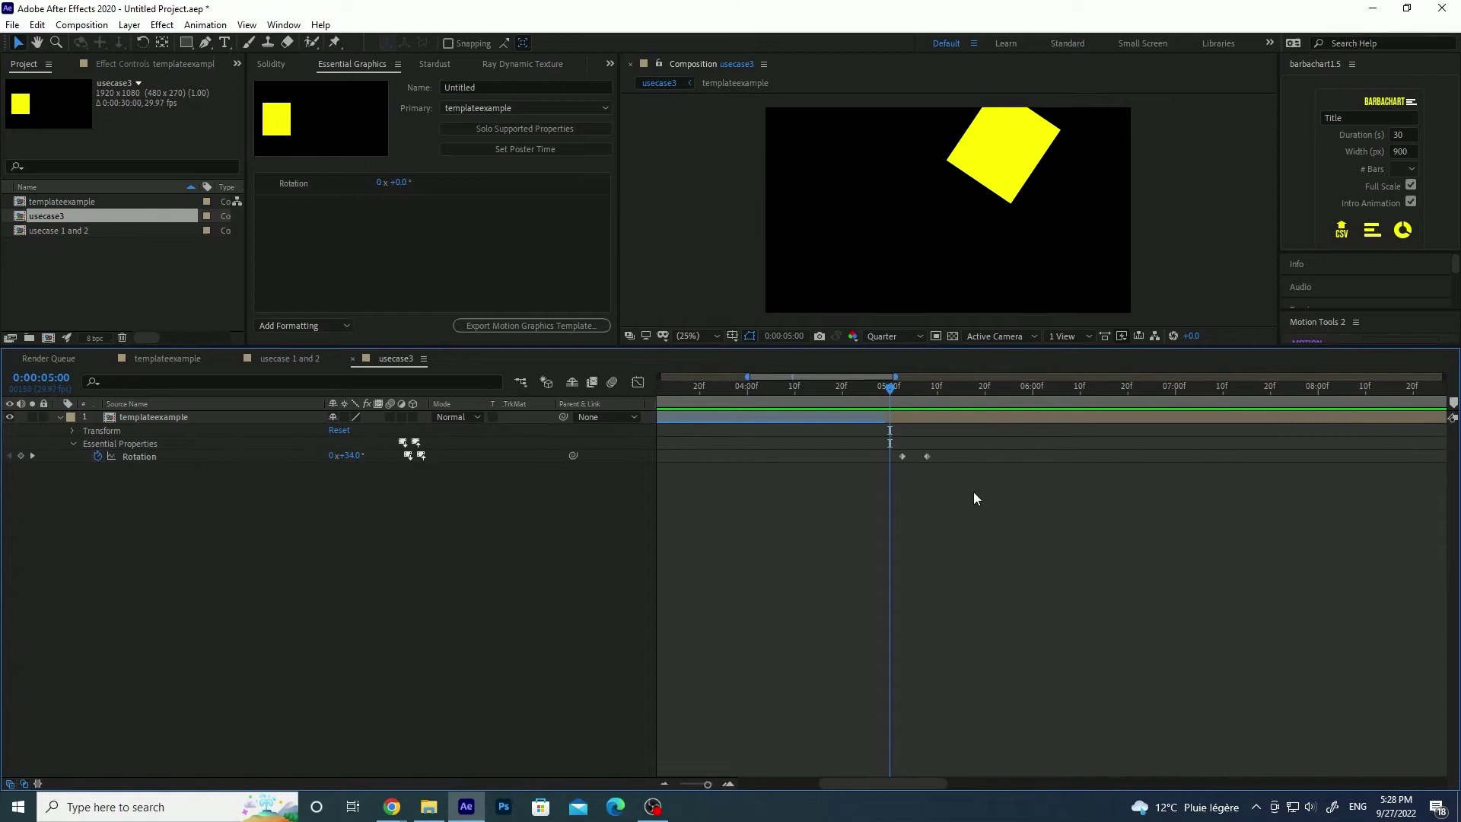
# - Undo the last two changes and locate the later Rotation keyframe near the comp's end
pyautogui.hotkey('ctrl', 'z')
pyautogui.scroll(-5, 972, 496)
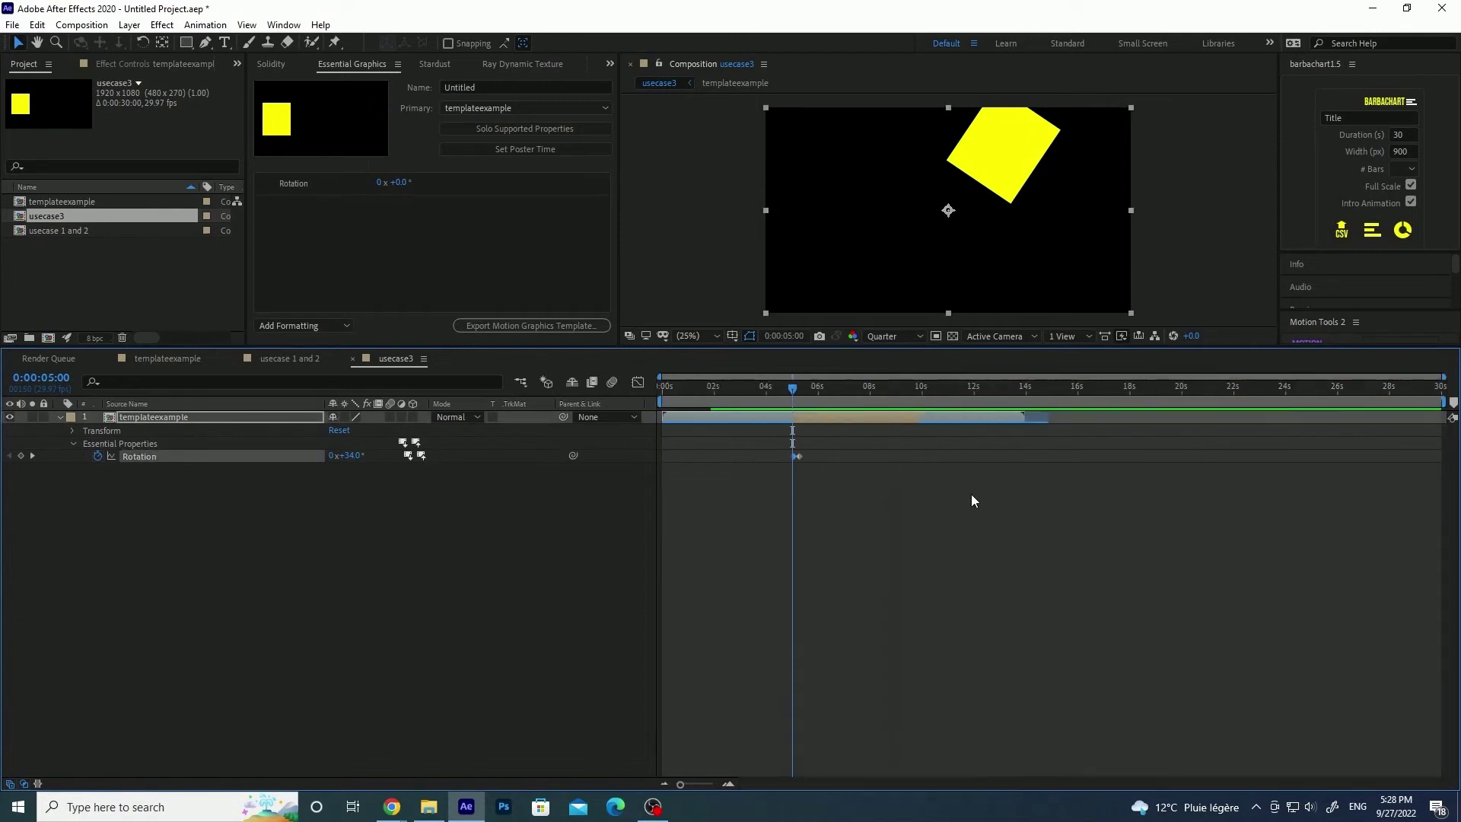
pyautogui.hotkey('ctrl', 'z')
pyautogui.hotkey('ctrl', 'z')
pyautogui.hotkey('ctrl', 'z')
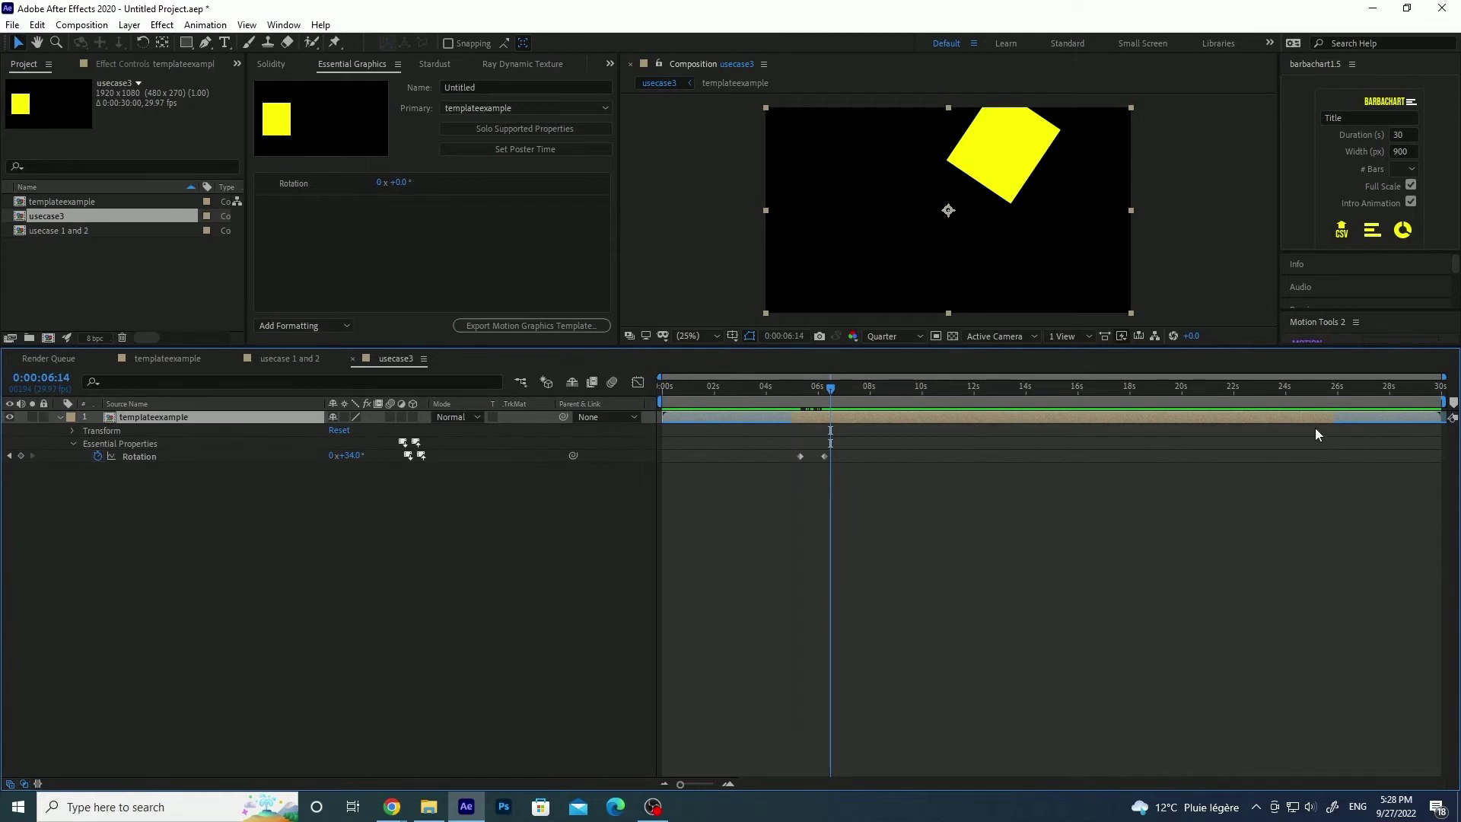
pyautogui.moveTo(1413, 386); pyautogui.dragTo(1440, 387)
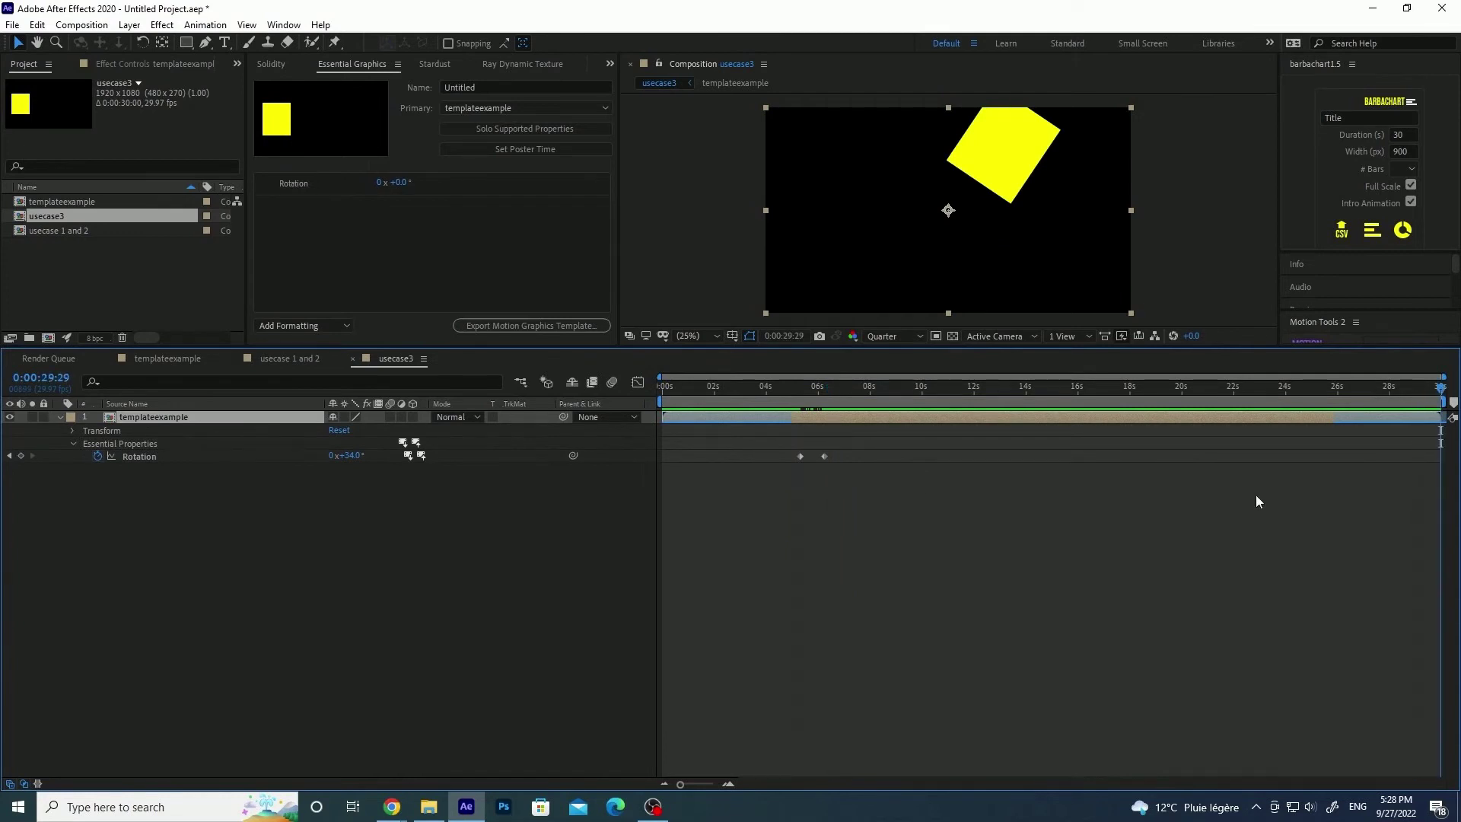
pyautogui.click(834, 493)
pyautogui.click(824, 456)
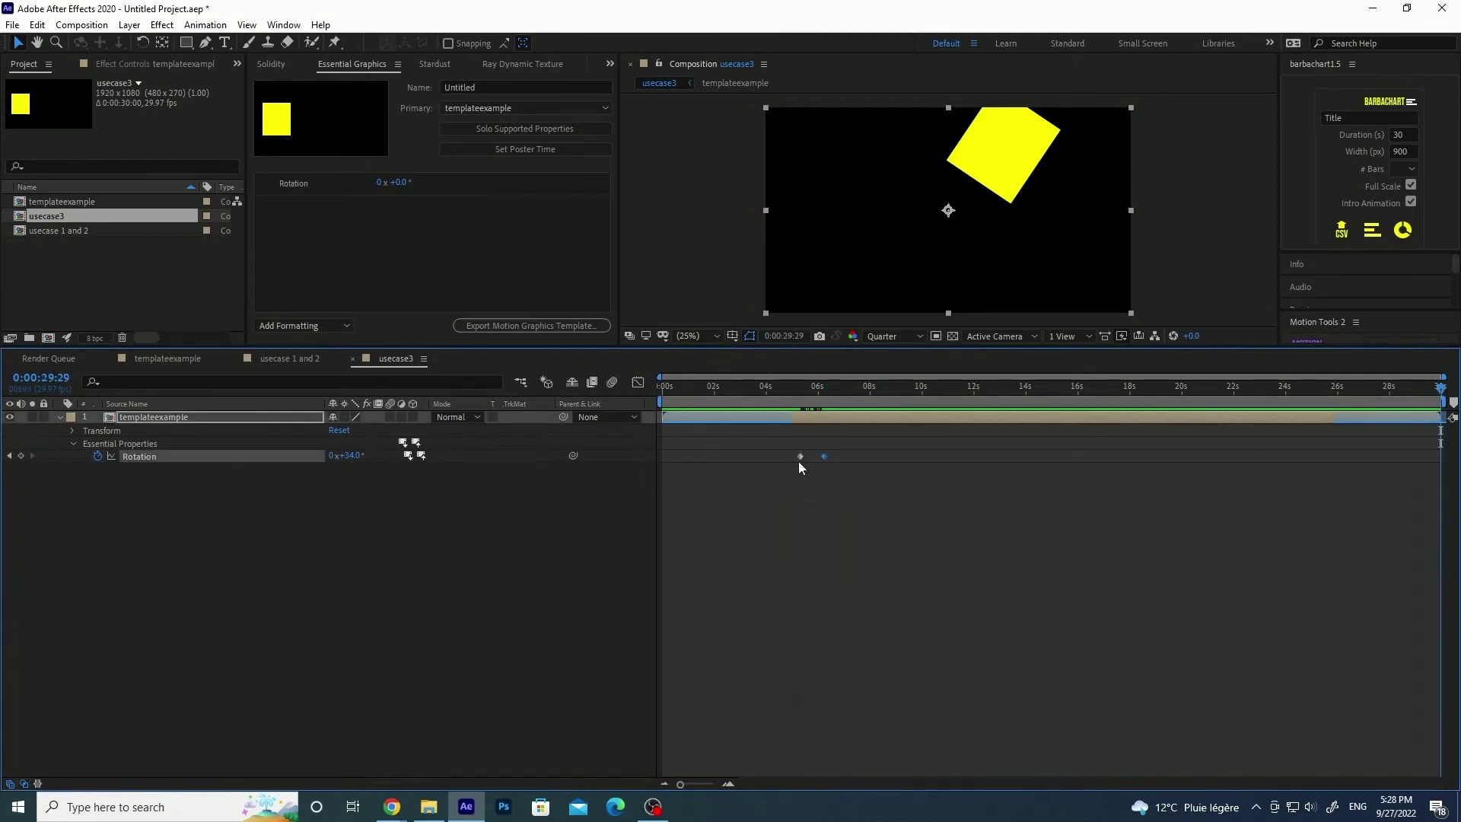
pyautogui.click(843, 508)
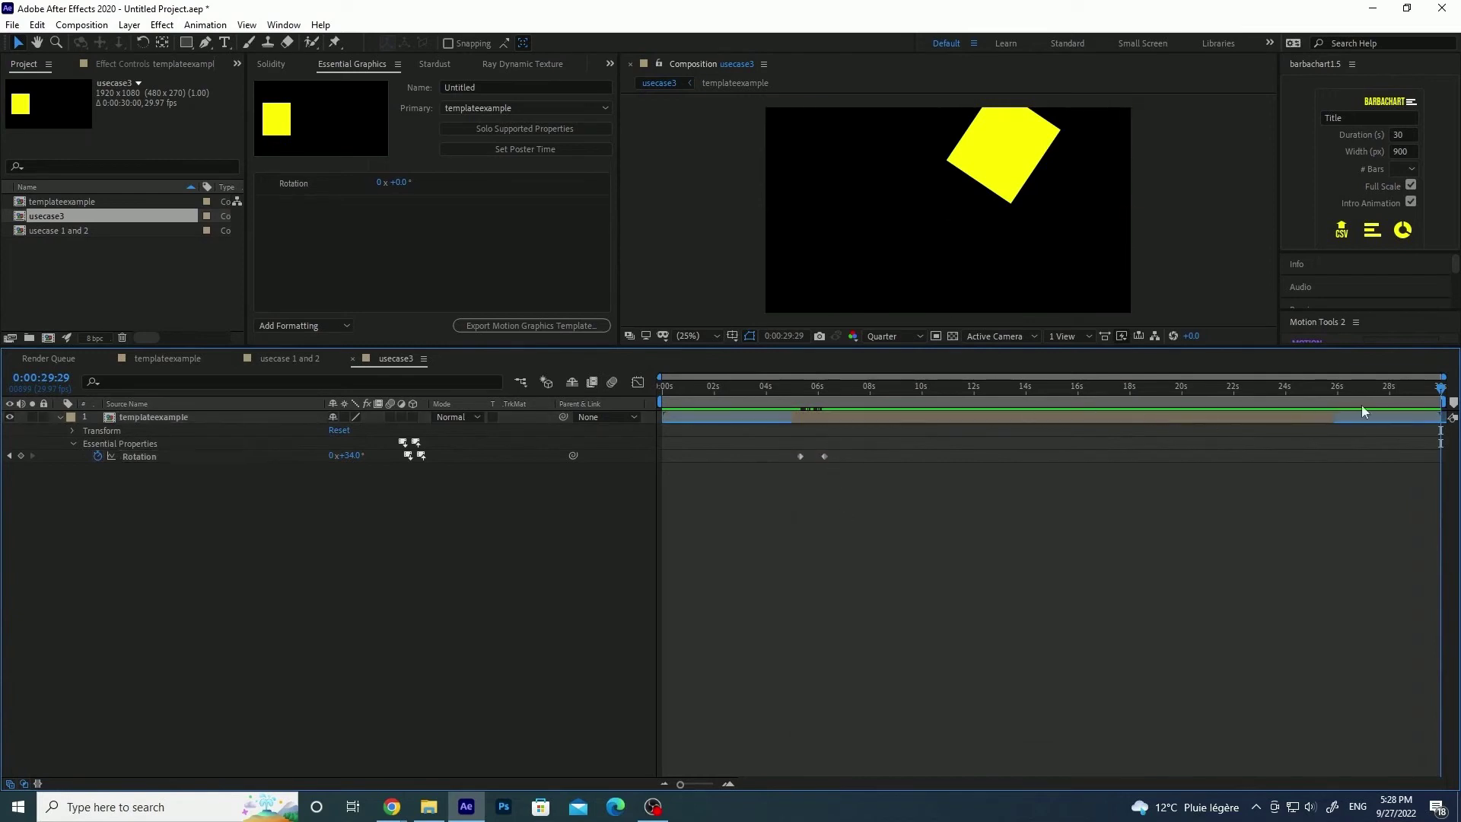
pyautogui.click(824, 455)
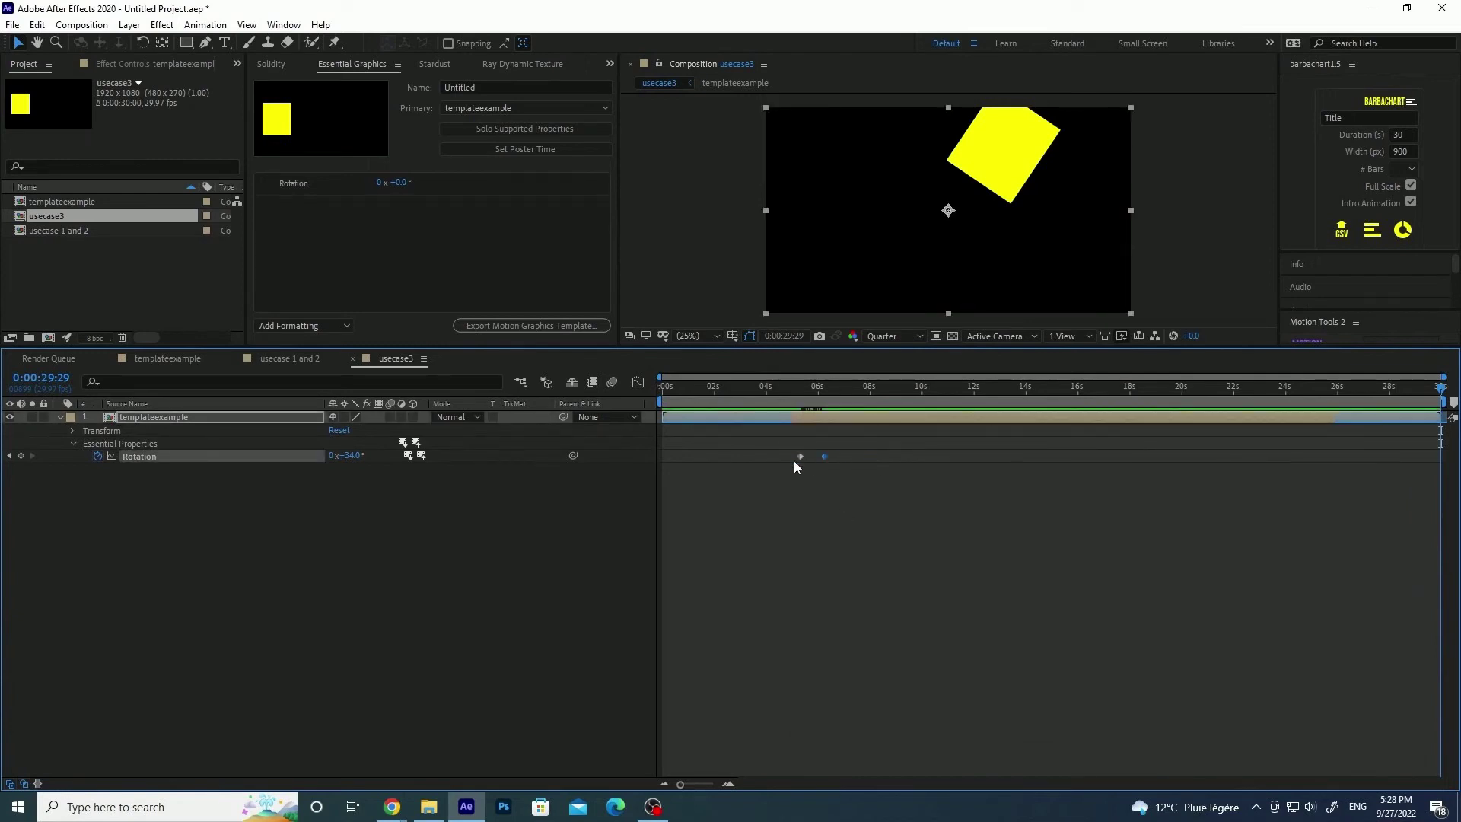
pyautogui.click(834, 489)
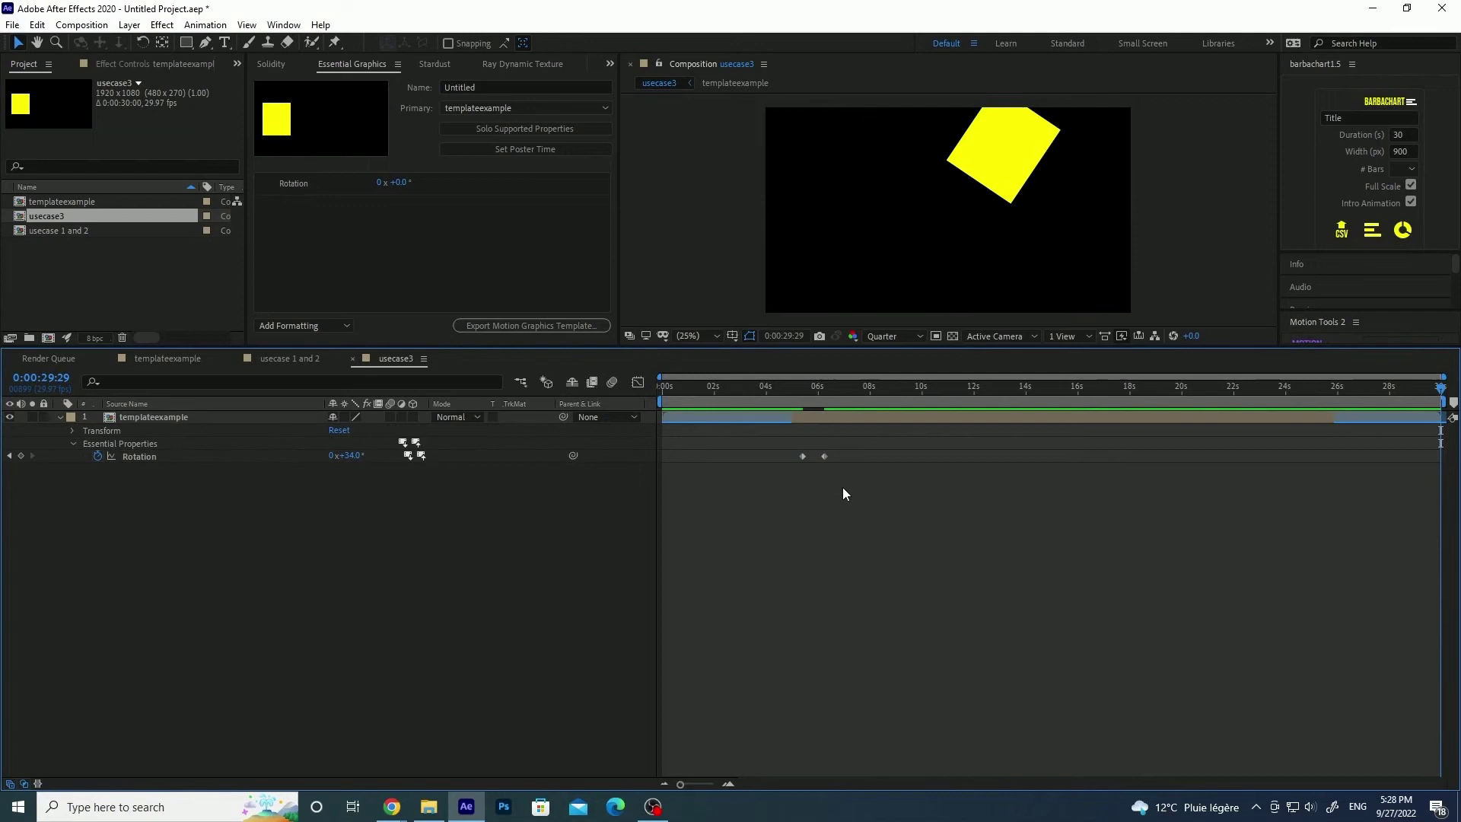
# - Set the current time to about 6:14 and nudge the later Rotation keyframe slightly earlier
pyautogui.click(834, 386)
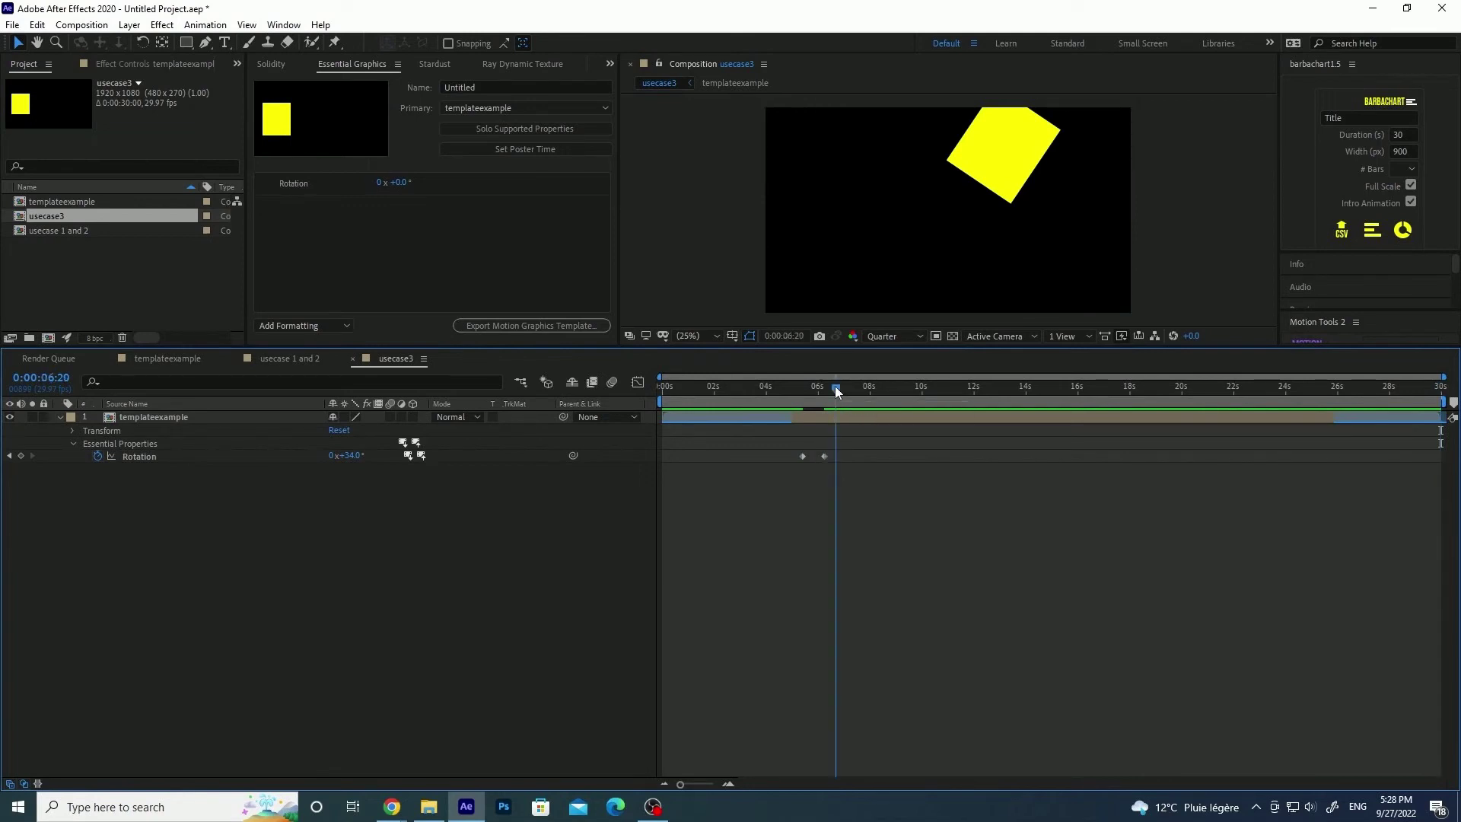
pyautogui.moveTo(835, 386); pyautogui.dragTo(829, 385)
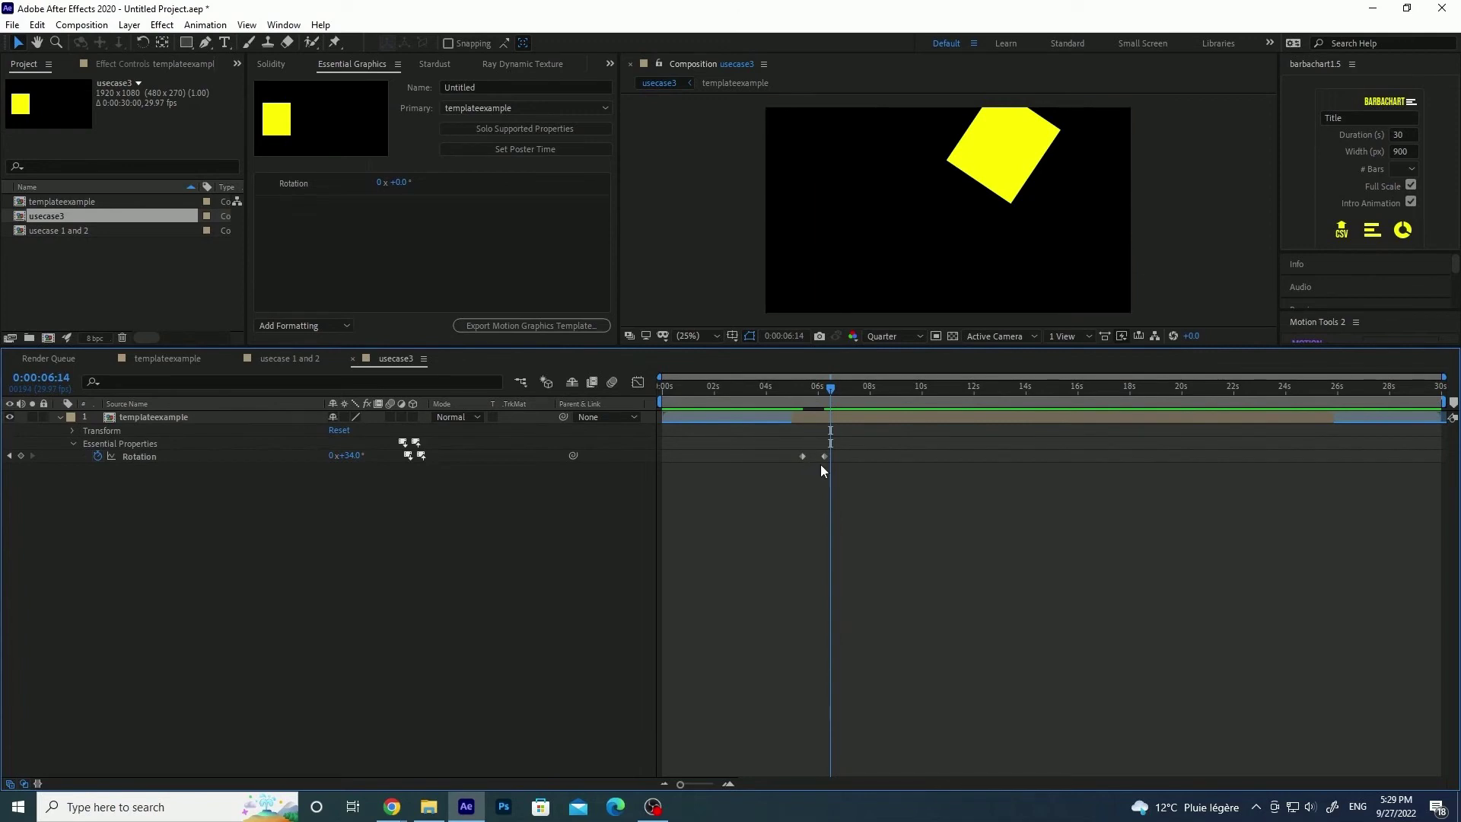
pyautogui.moveTo(824, 456); pyautogui.dragTo(819, 455)
pyautogui.click(829, 485)
pyautogui.click(837, 417)
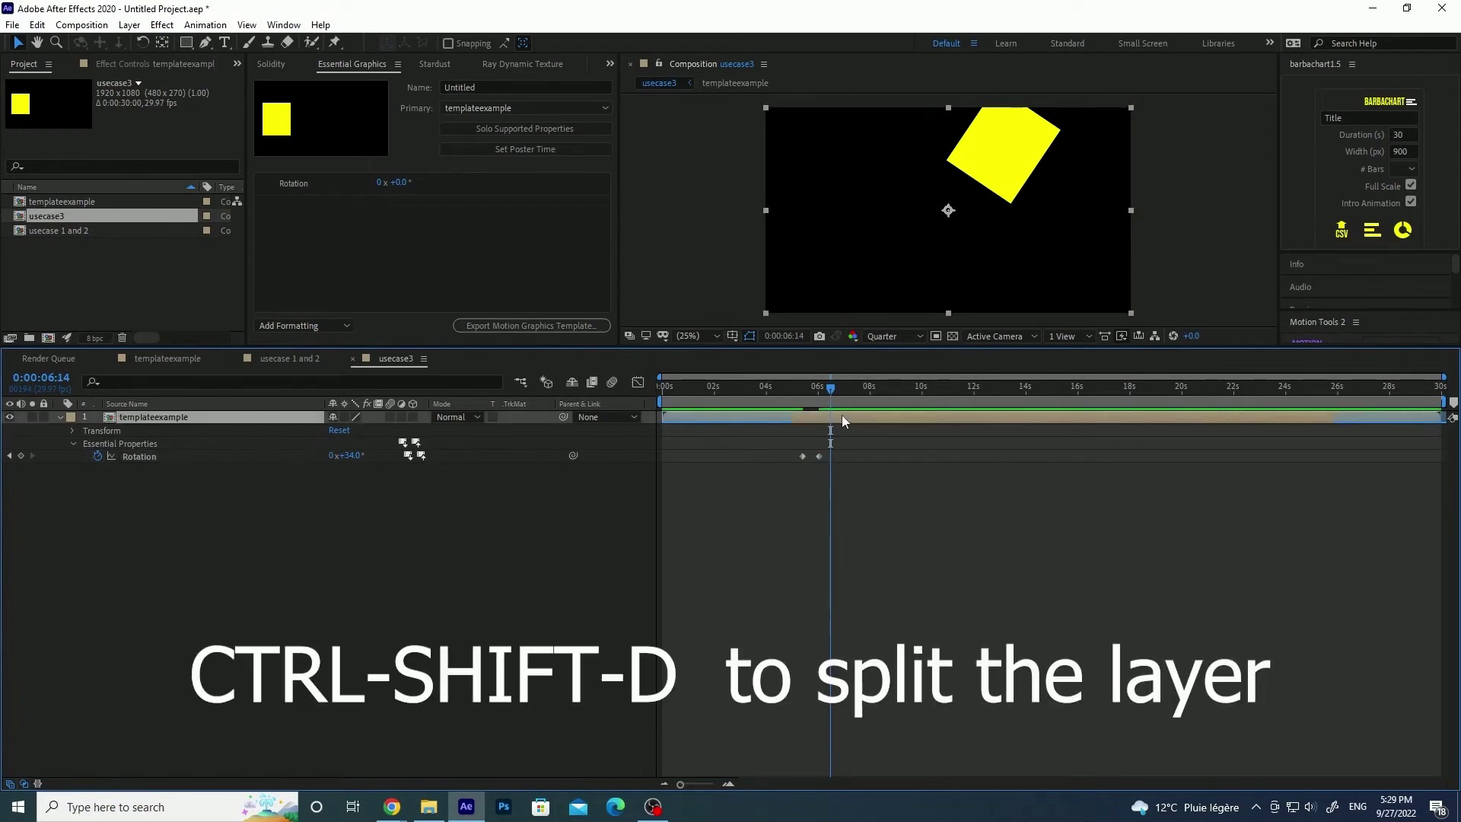
# - Split templateexample at 6:14 with Ctrl+Shift+D and slide the top piece about 1 s later
pyautogui.hotkey('ctrl', 'shift', 'd')
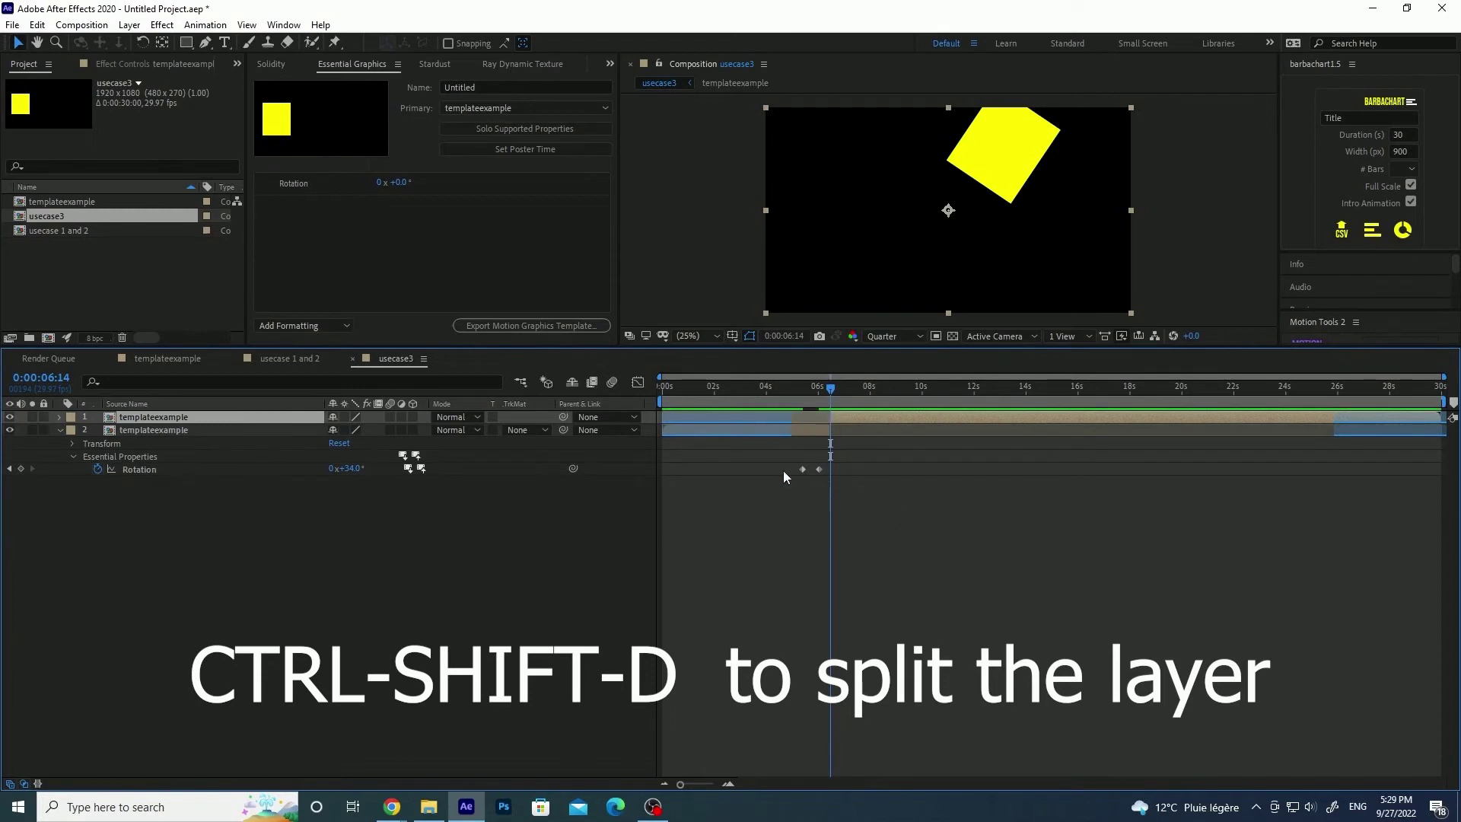
pyautogui.moveTo(785, 391); pyautogui.dragTo(726, 394)
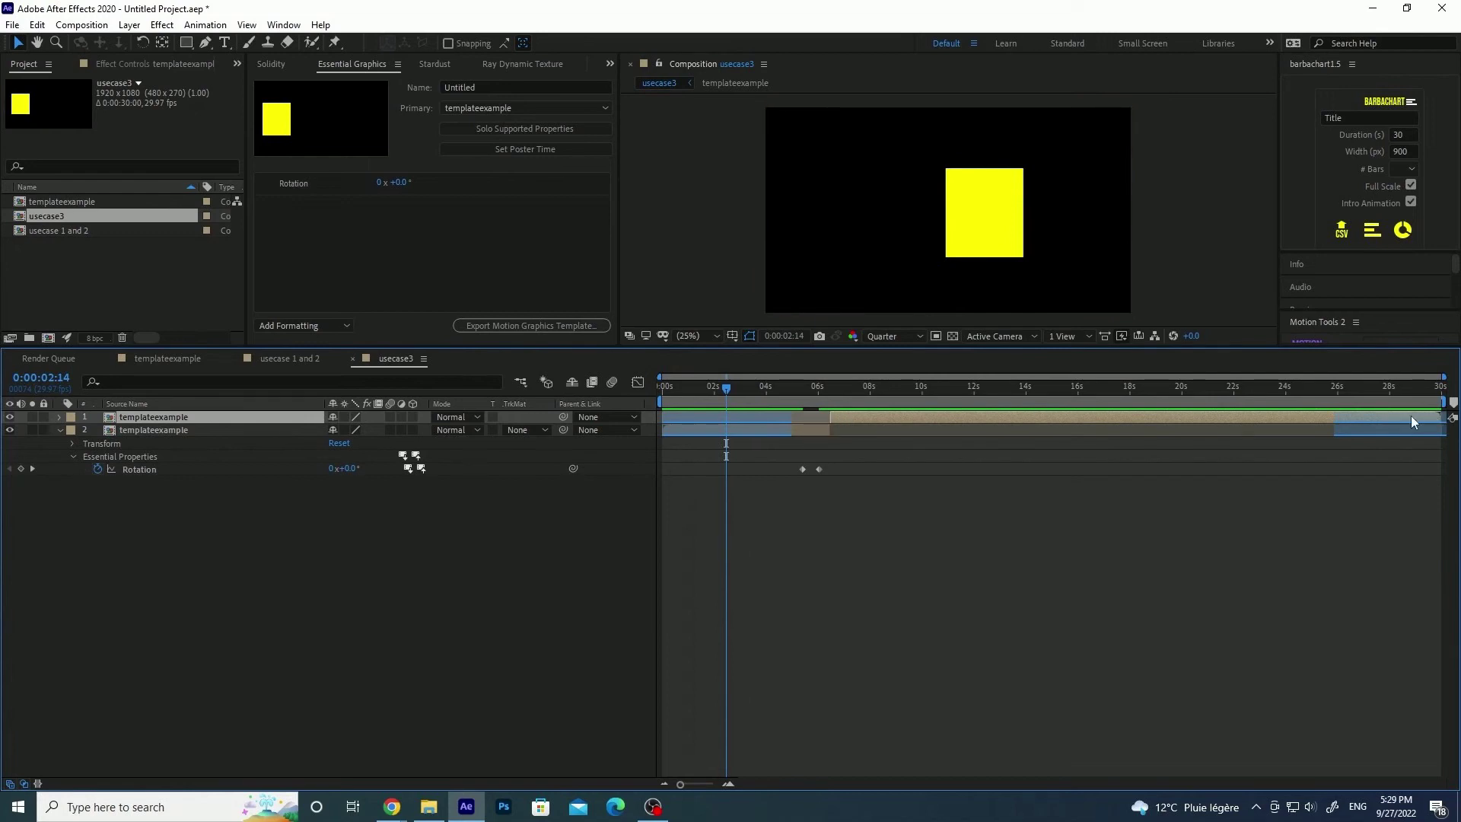
pyautogui.moveTo(830, 417)
pyautogui.mouseDown()
pyautogui.moveTo(1257, 404)
pyautogui.moveTo(847, 413)
pyautogui.mouseUp()
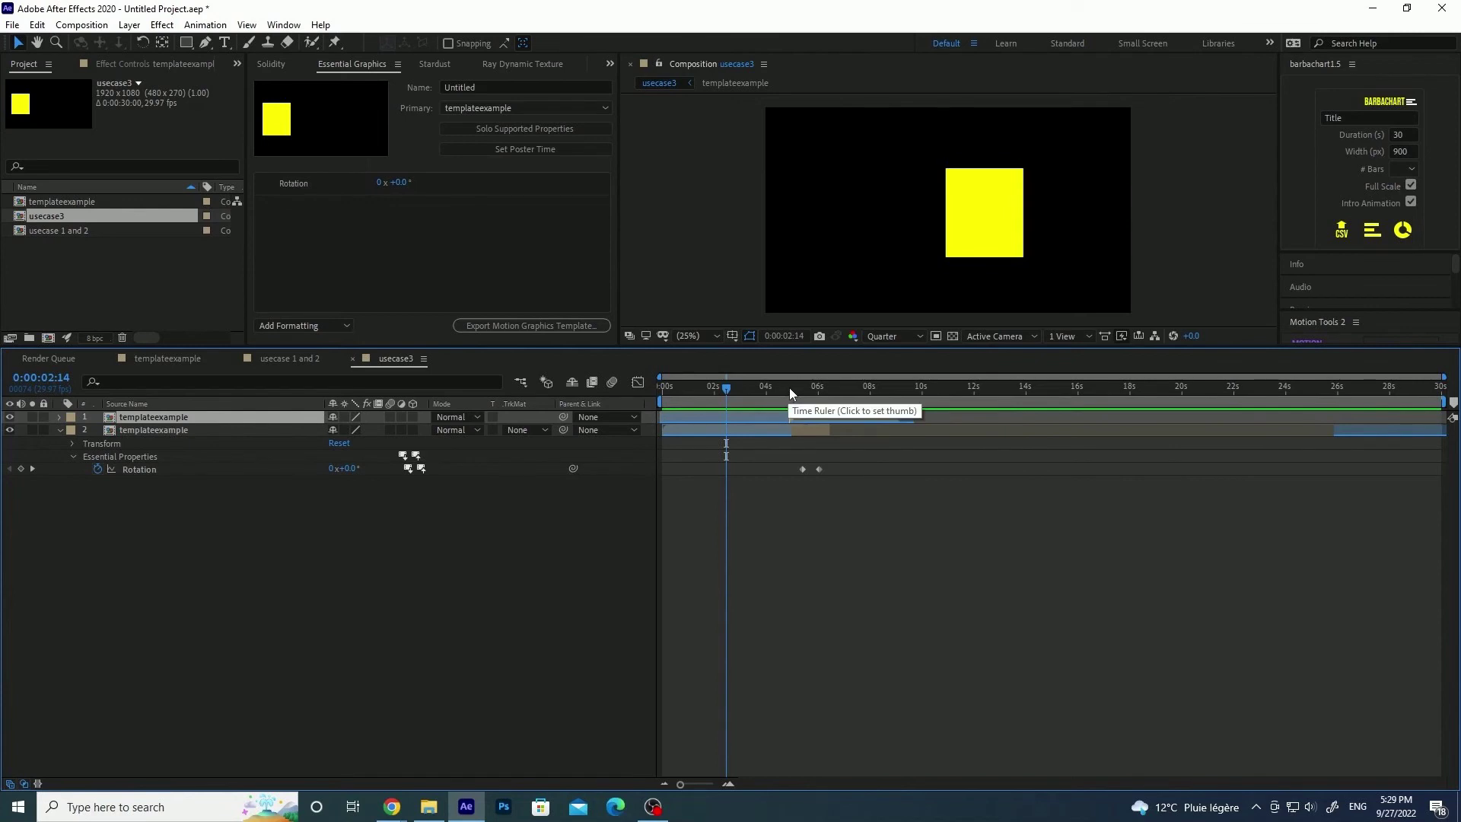
pyautogui.moveTo(789, 387); pyautogui.dragTo(735, 390)
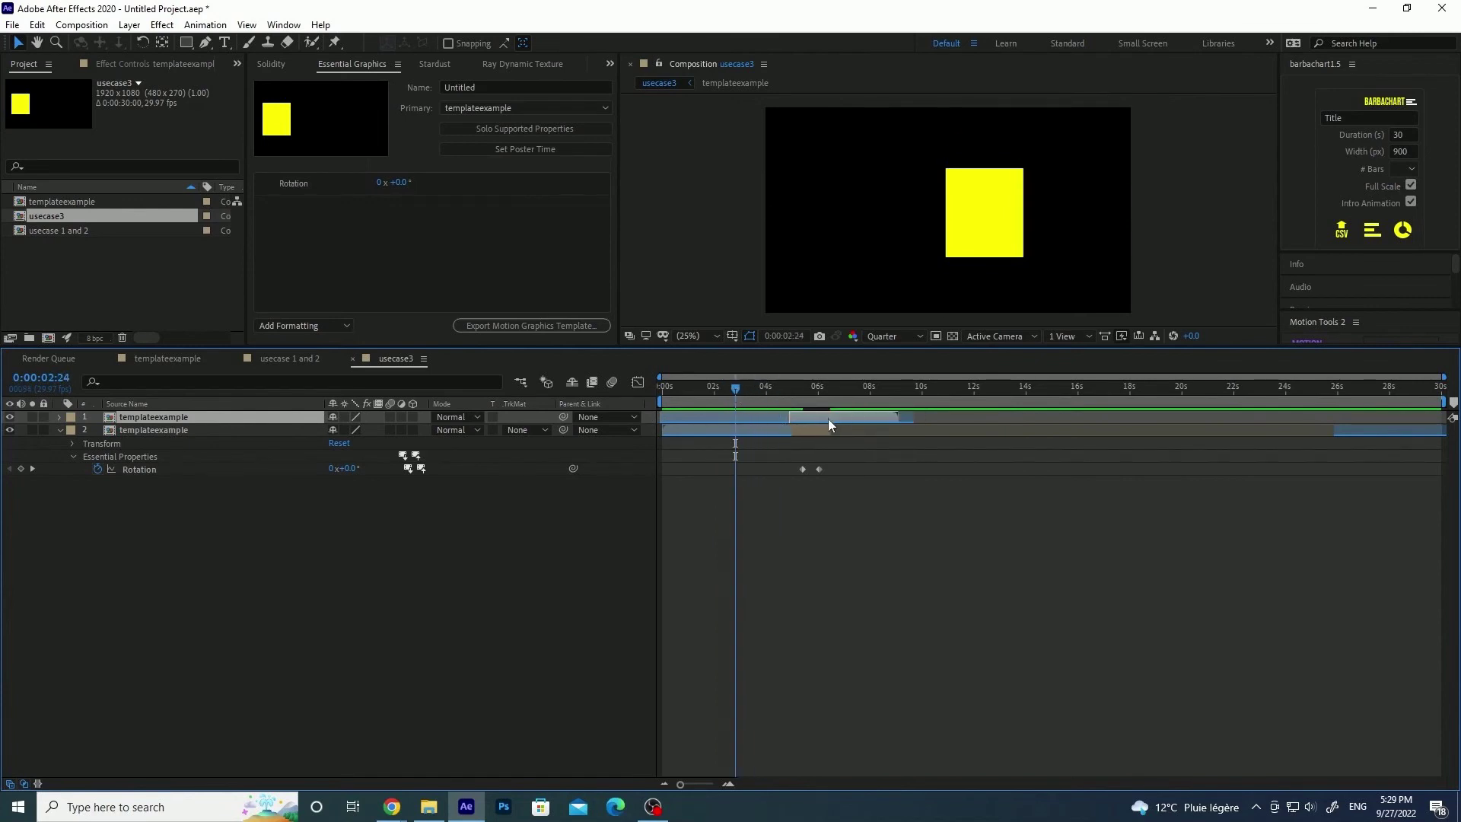
pyautogui.moveTo(828, 418); pyautogui.dragTo(874, 413)
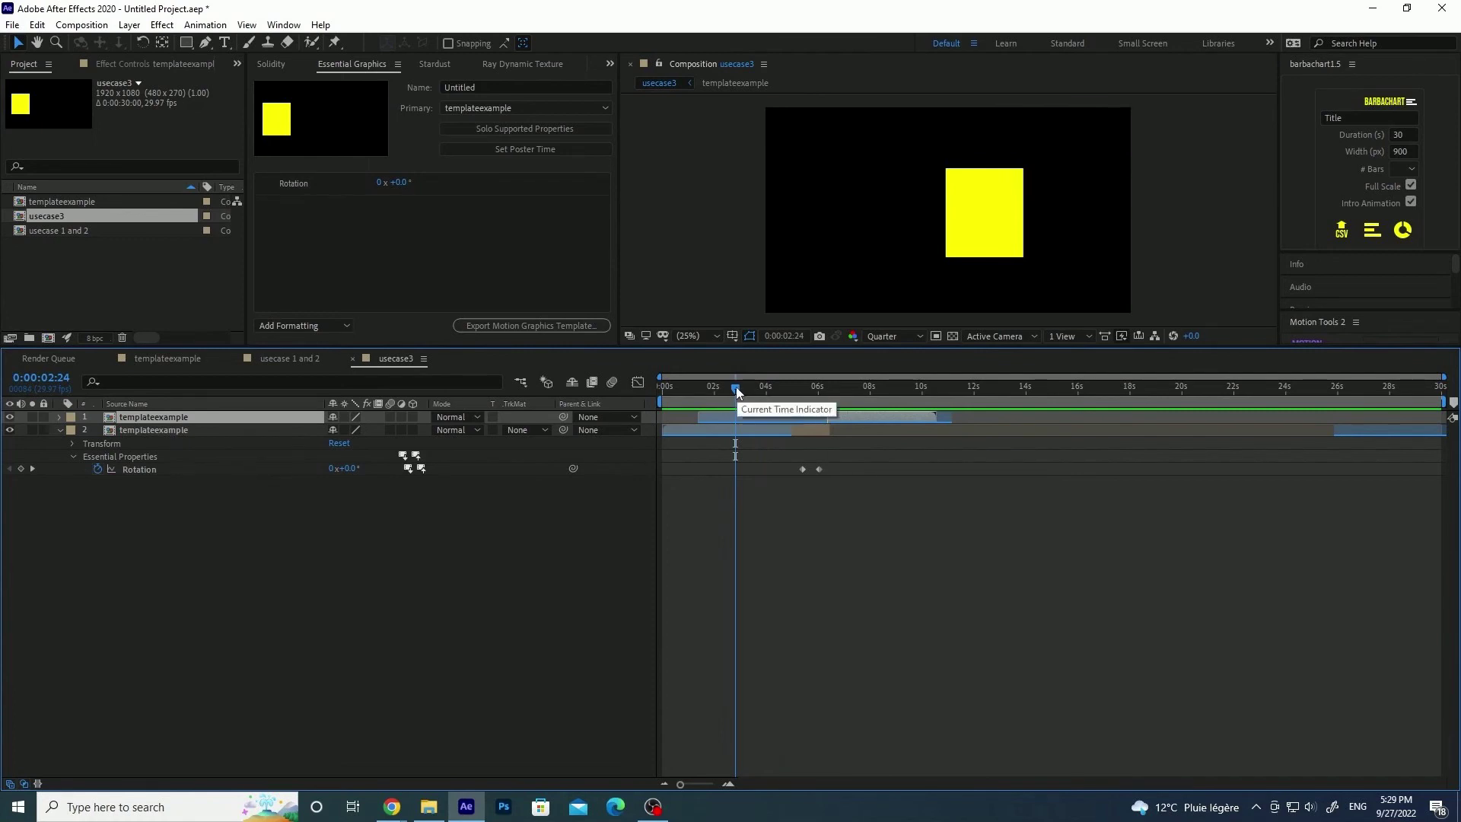
pyautogui.moveTo(738, 386); pyautogui.dragTo(924, 391)
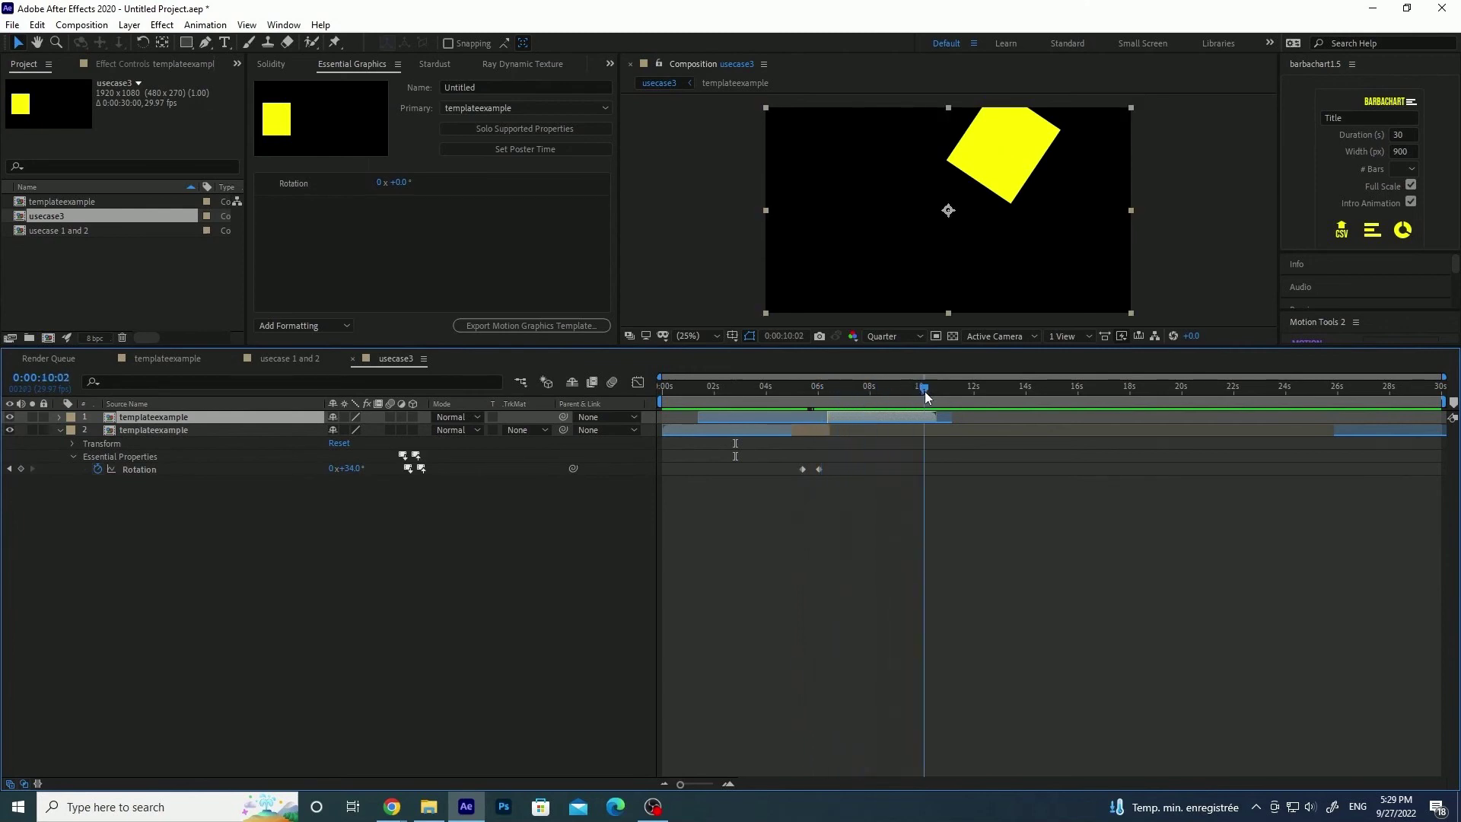
pyautogui.click(877, 489)
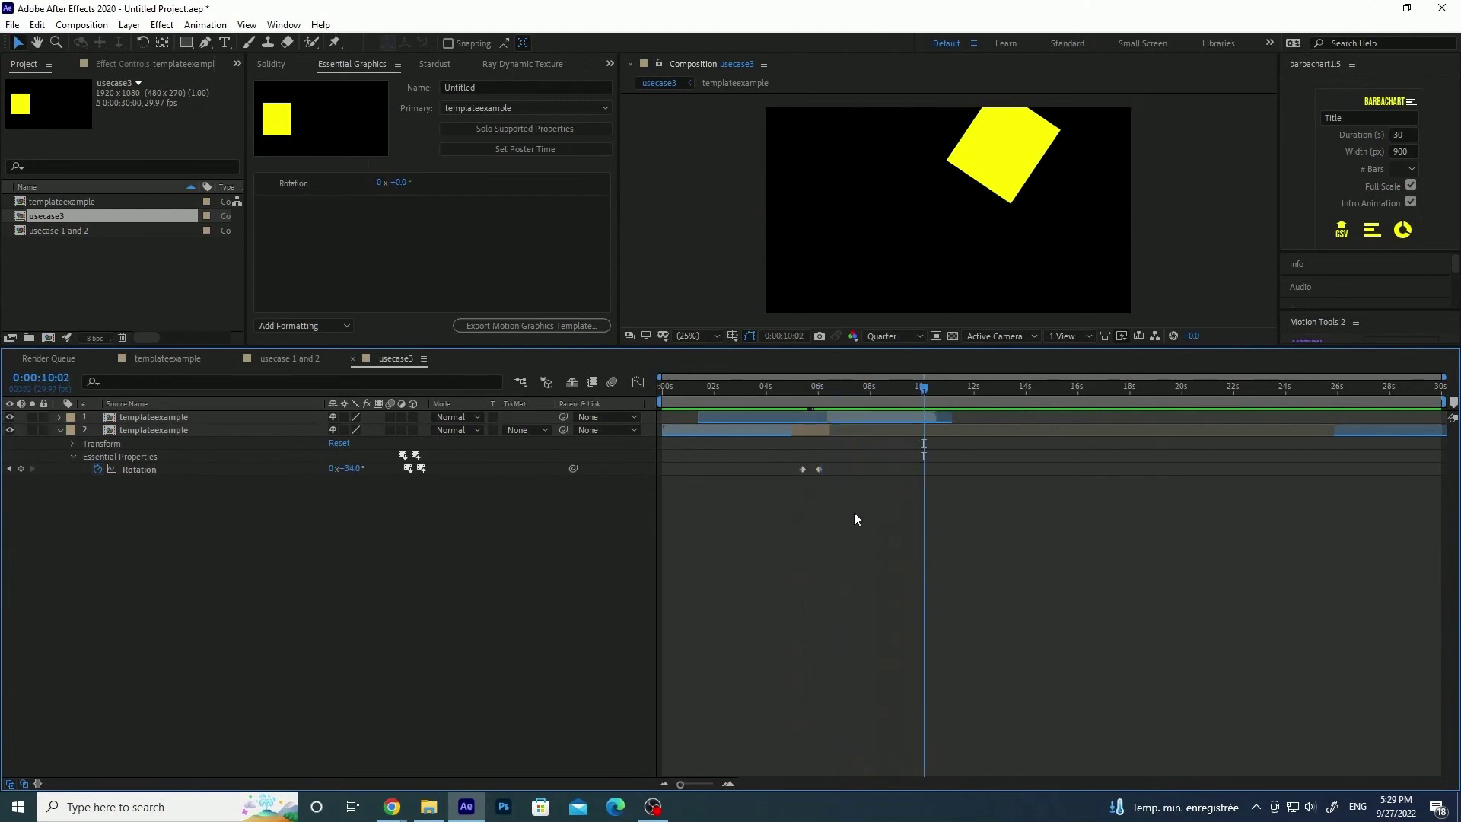
pyautogui.moveTo(824, 491); pyautogui.dragTo(787, 460)
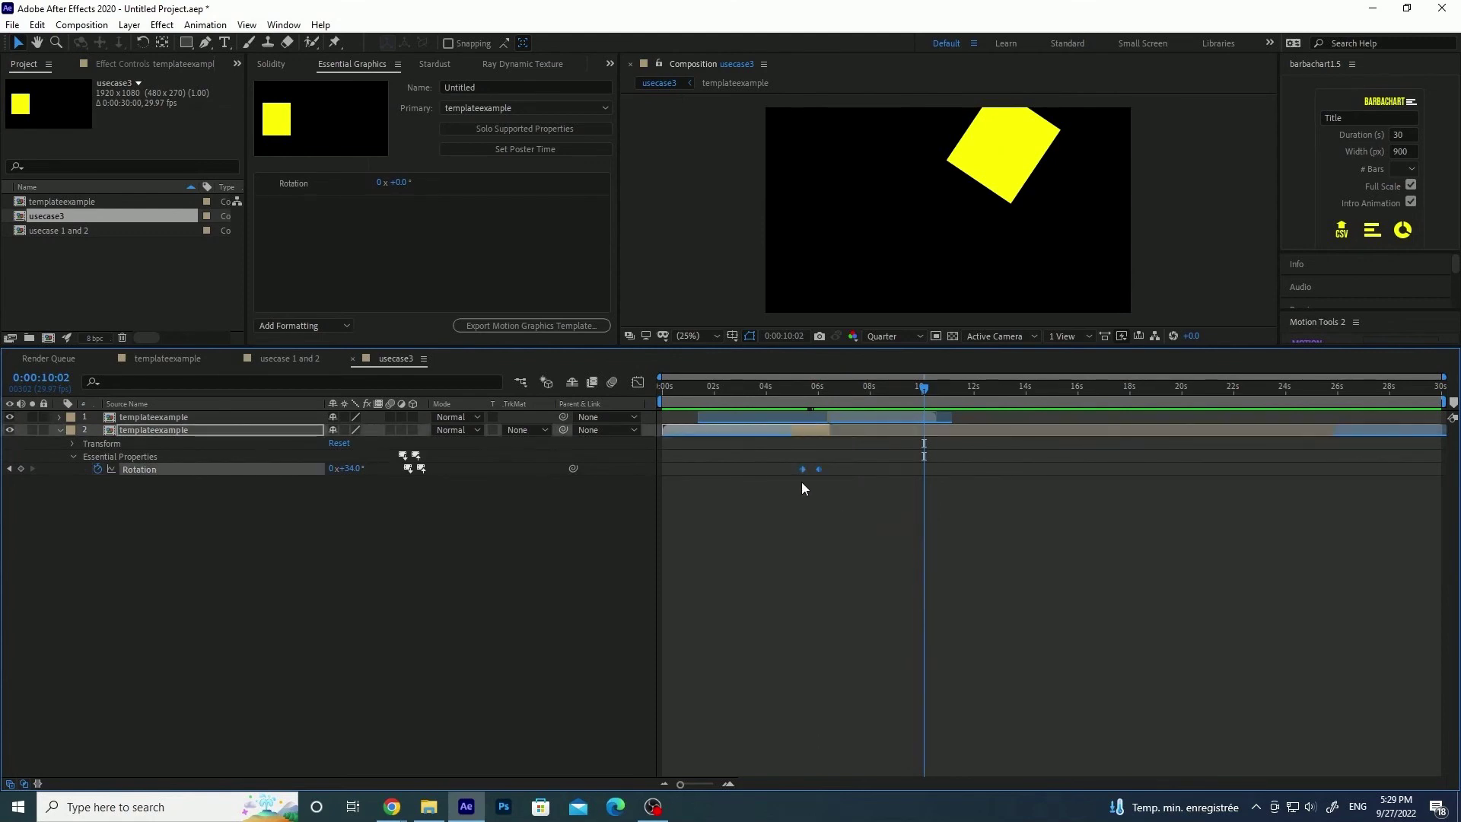
pyautogui.click(815, 501)
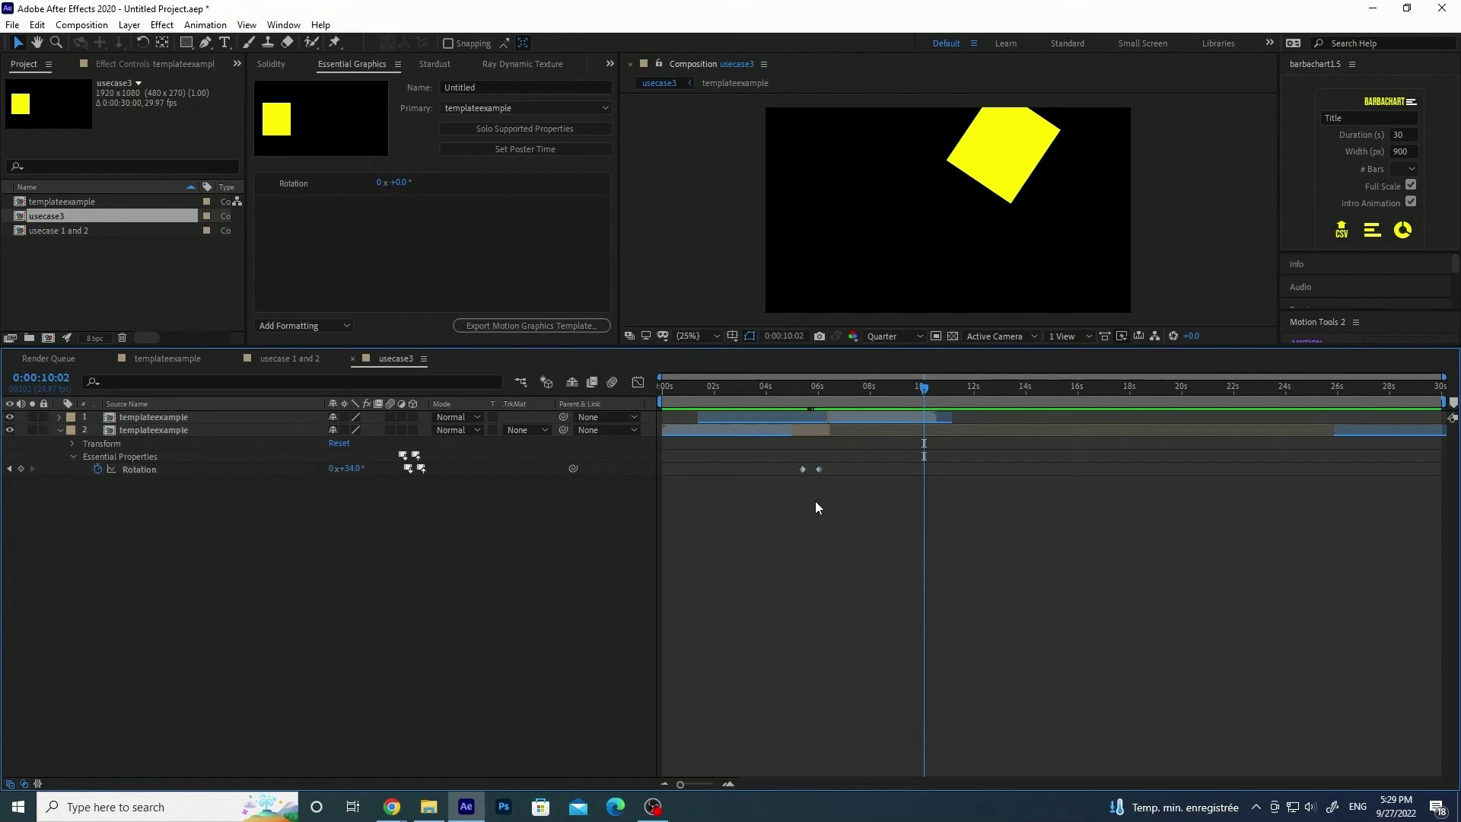
pyautogui.moveTo(821, 493); pyautogui.dragTo(796, 458)
pyautogui.click(796, 493)
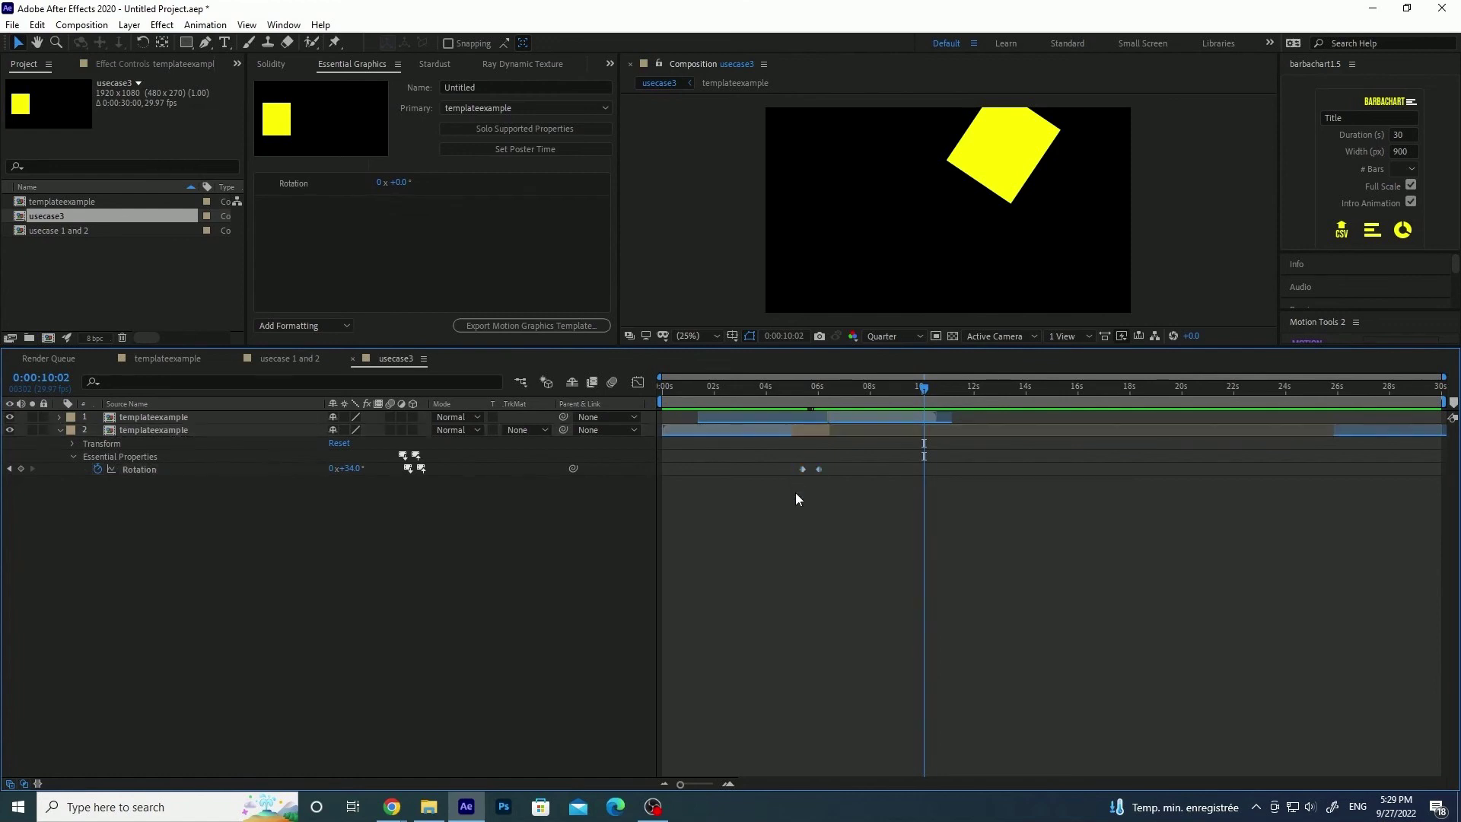